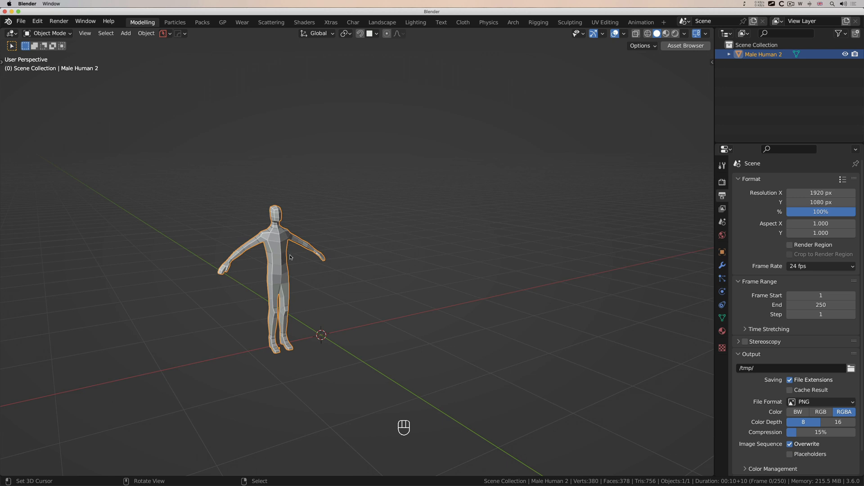
Switch the viewport to a front orthographic view and look through the available viewpoint options
key(KP_1)
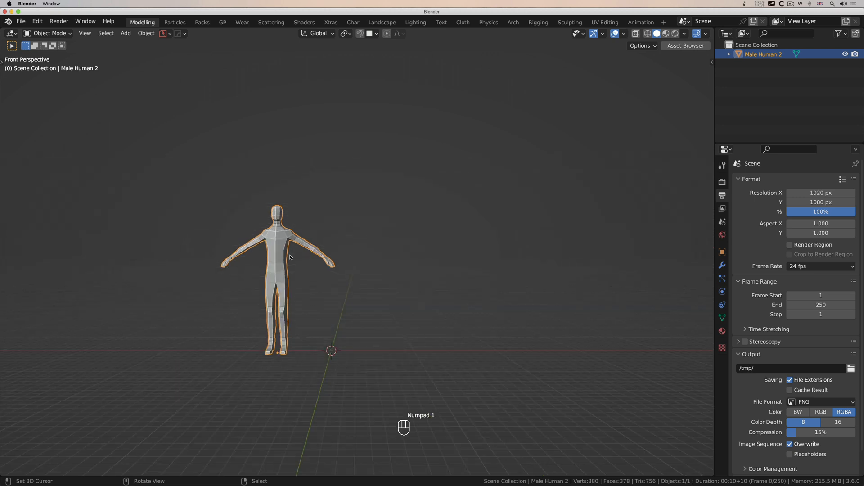
key(KP_5)
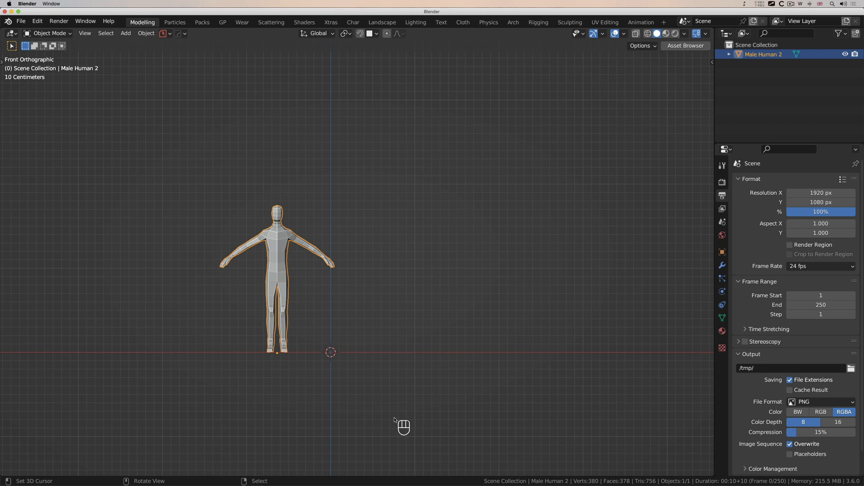
click(86, 34)
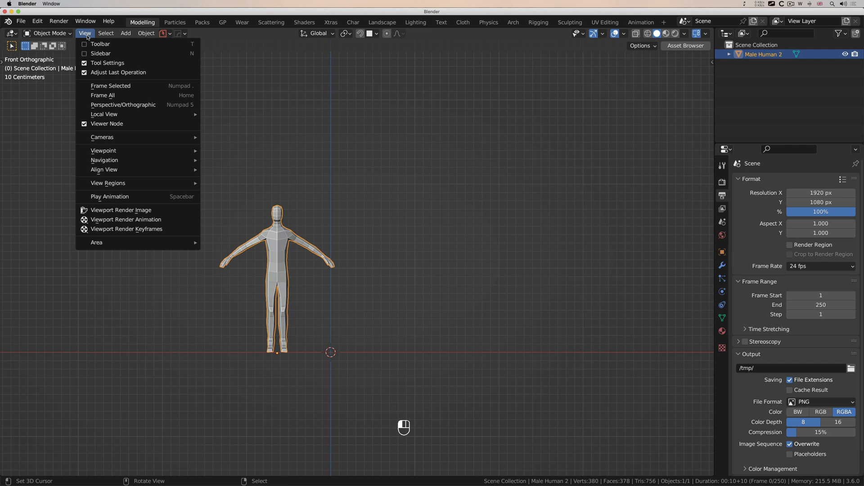
mouse_move(109, 150)
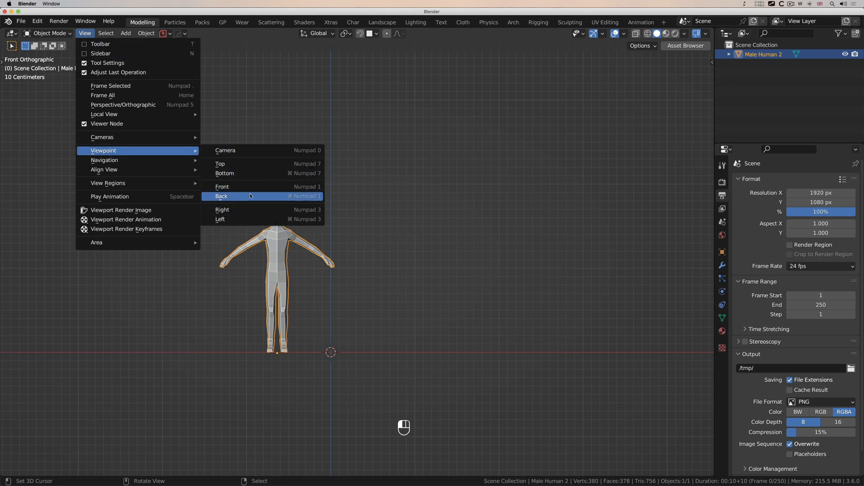
mouse_move(174, 165)
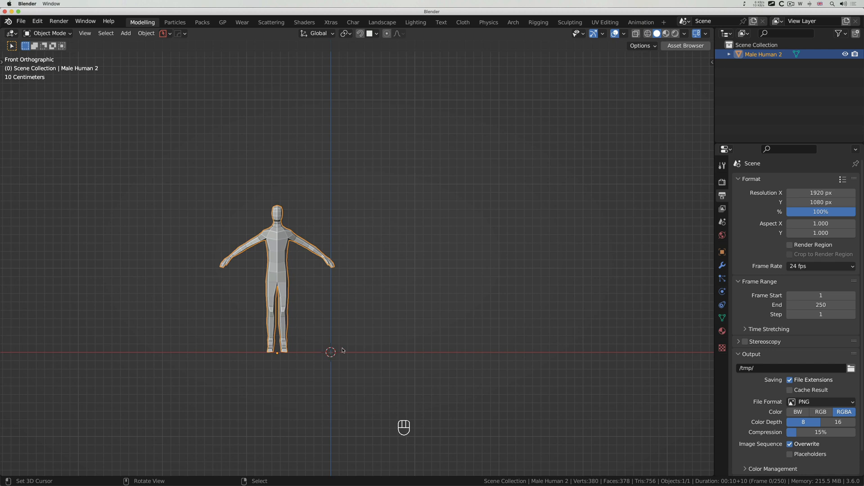
Add a cube mesh at the world origin beside the human figure
key(shift+a)
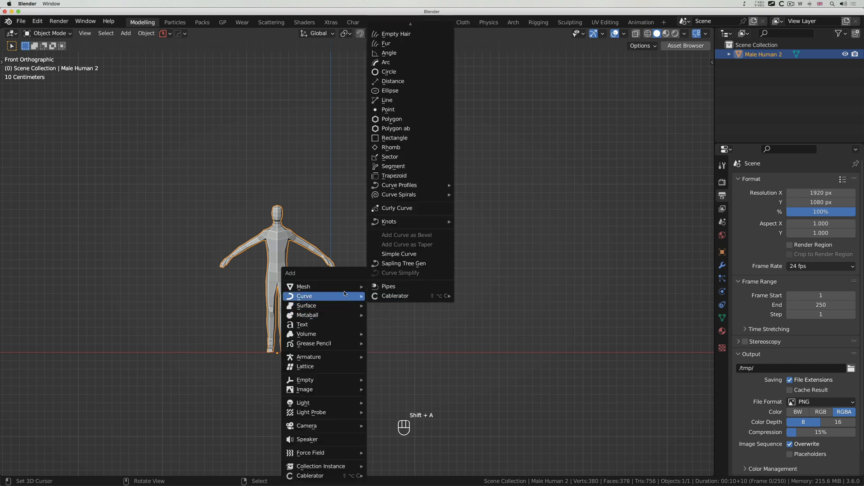
mouse_move(344, 289)
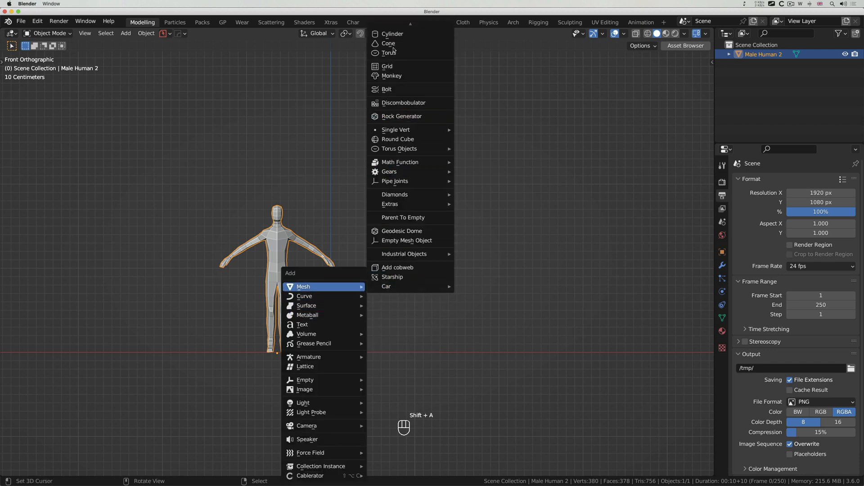
mouse_move(394, 30)
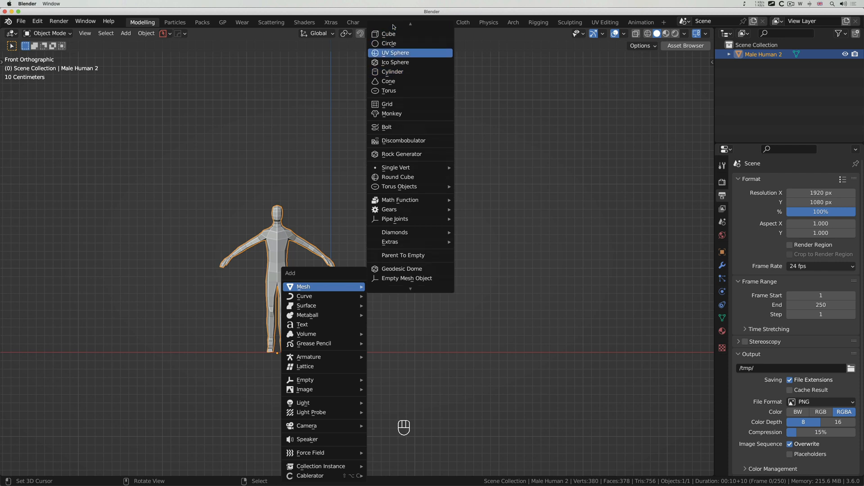
click(392, 45)
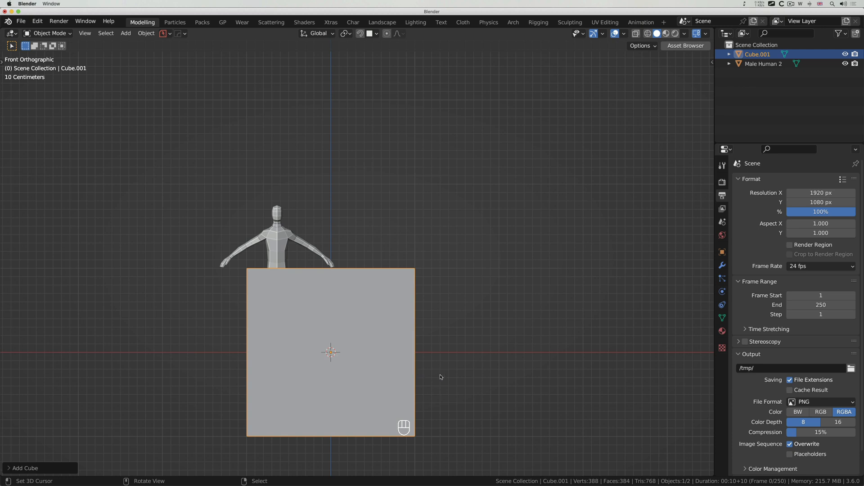
Try raising the cube 1 m along Z, and undo the move
key(g)
key(z)
key(1)
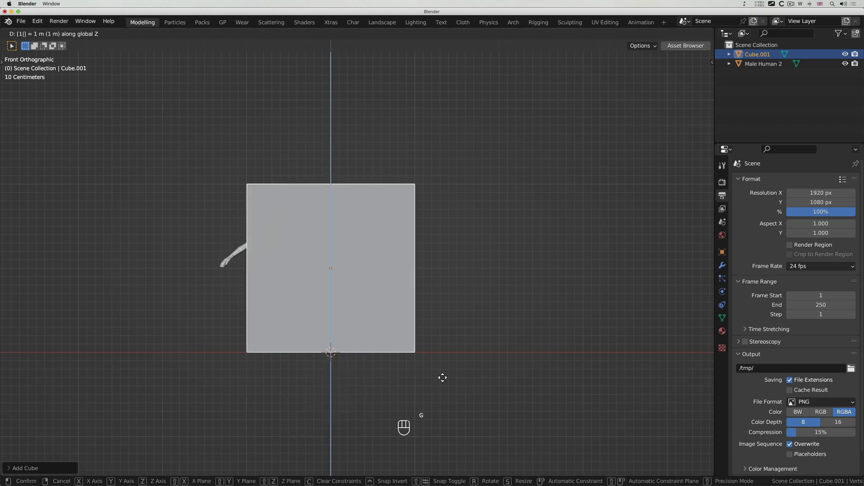
click(443, 378)
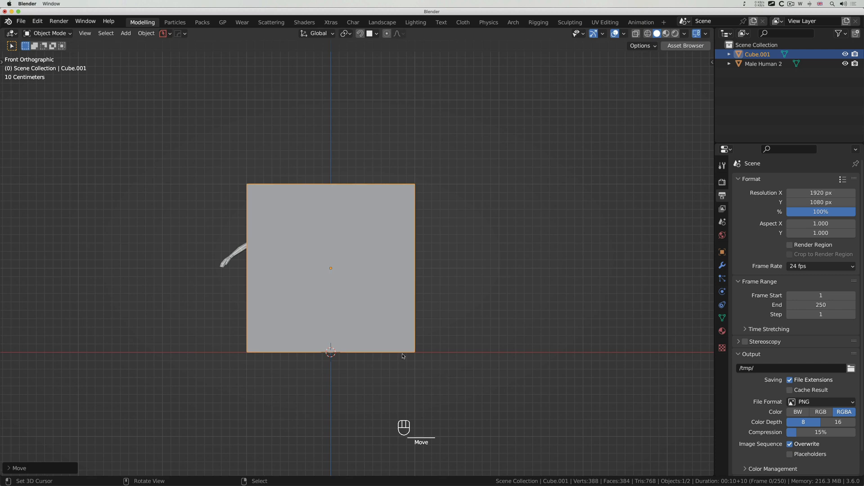
key(super+z)
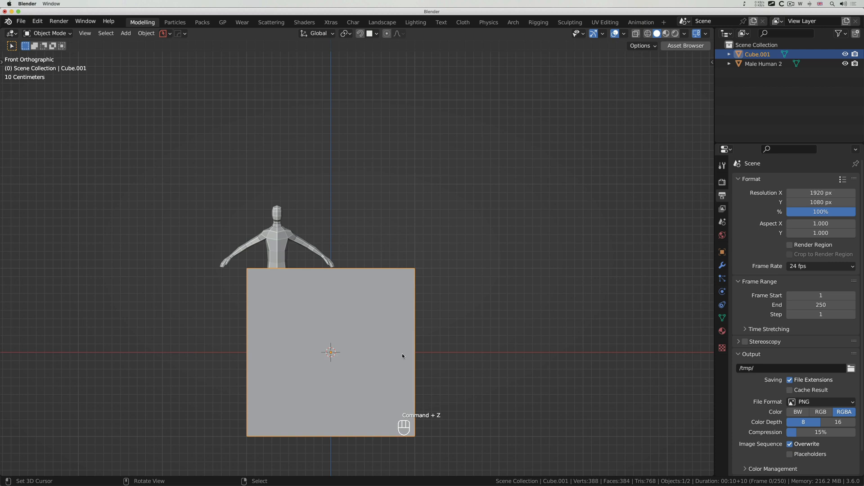
Try raising the cube freehand along Z, and undo the move
key(g)
key(z)
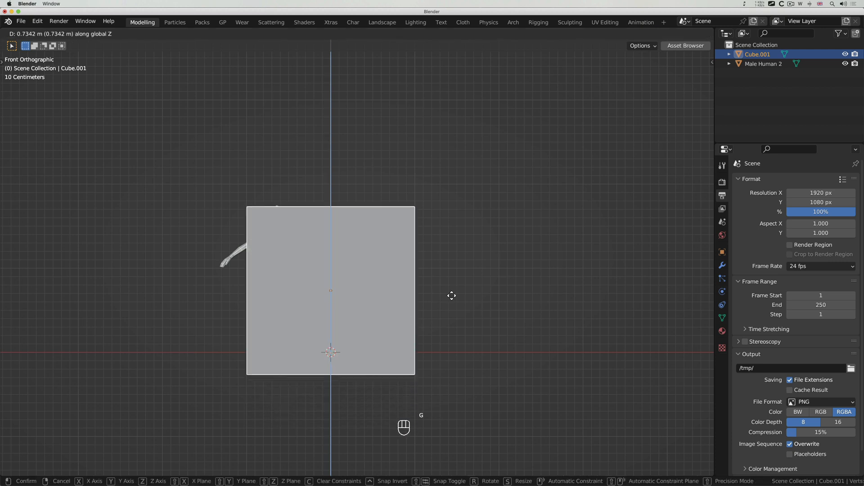
right_click(394, 273)
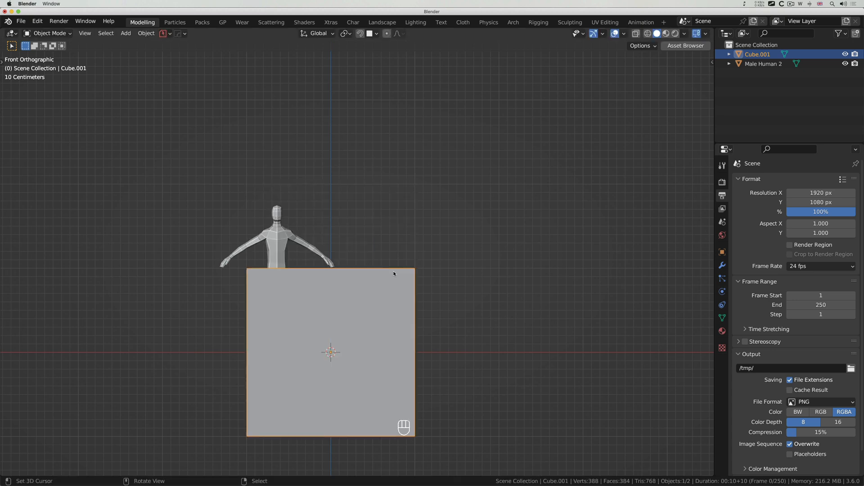
key(g)
key(z)
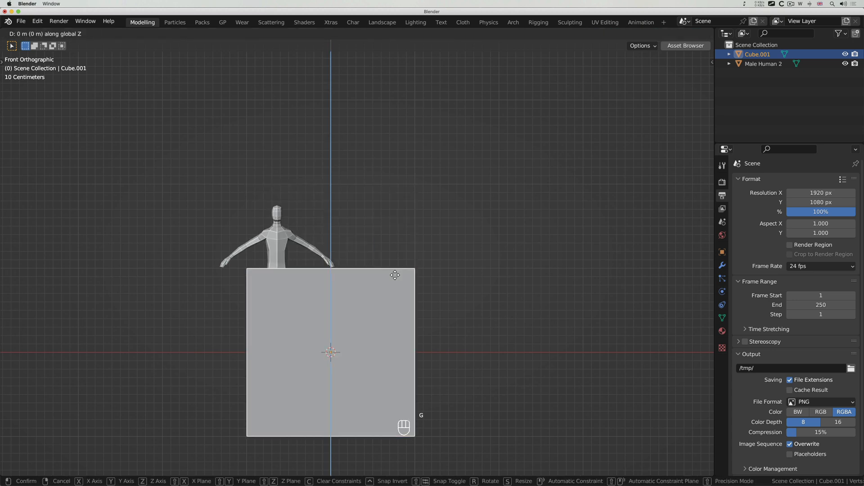
click(401, 218)
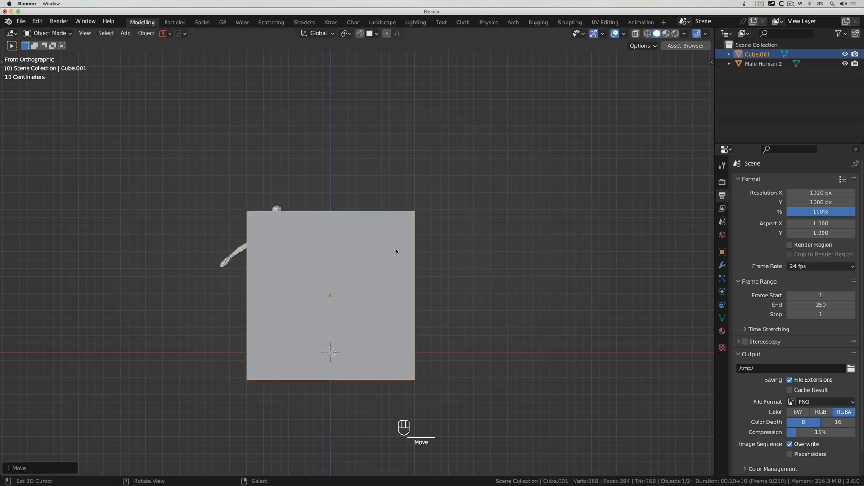
key(super+z)
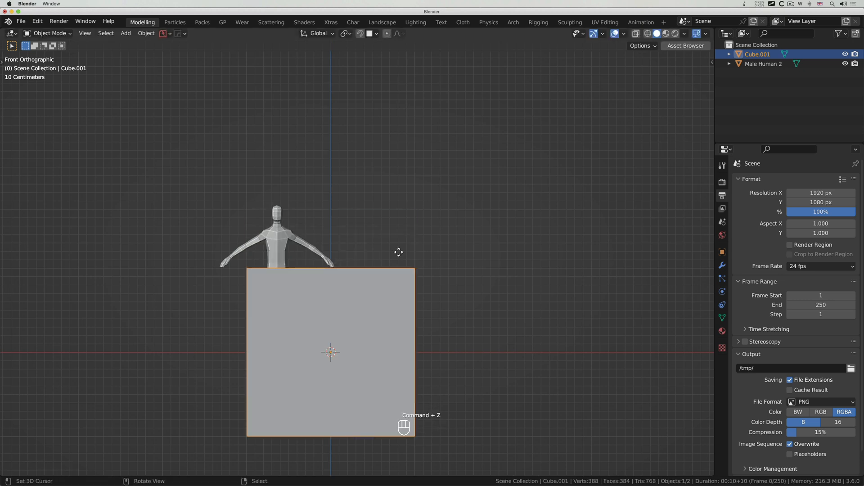
Raise the cube 1 m along Z so its base sits on the ground, and scale it down along Y into a slab
key(g)
click(396, 251)
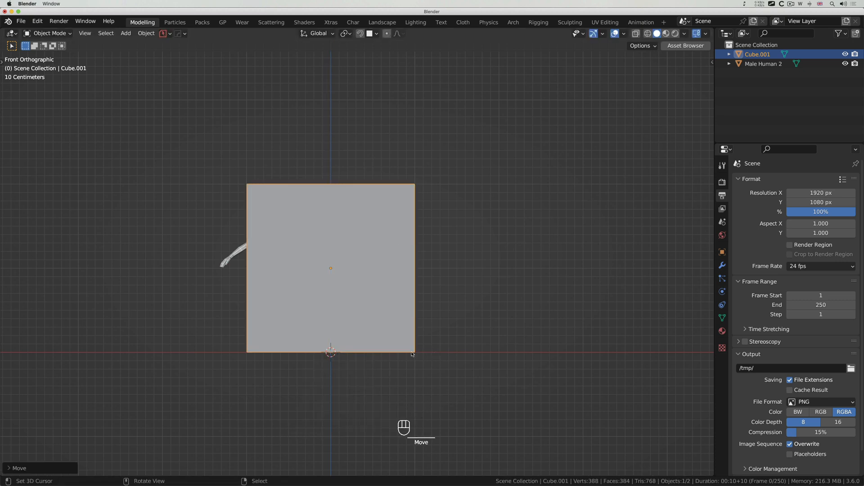
middle_drag(445, 292, 446, 294)
key(s)
key(y)
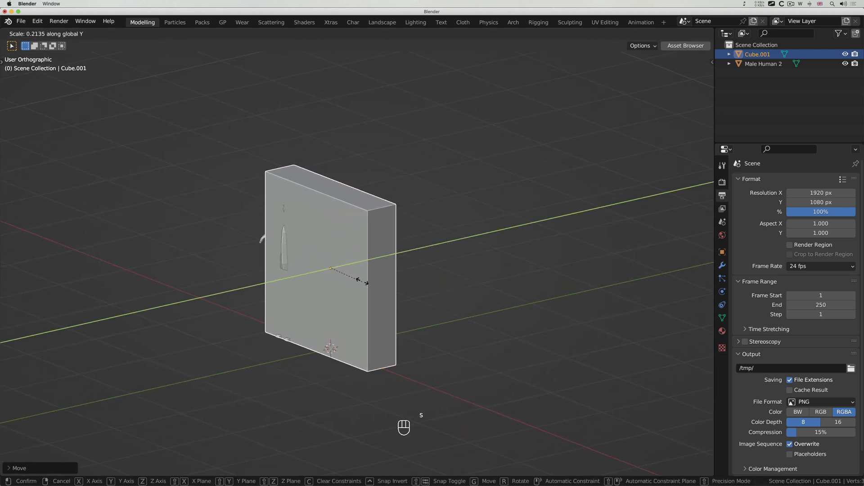
click(354, 275)
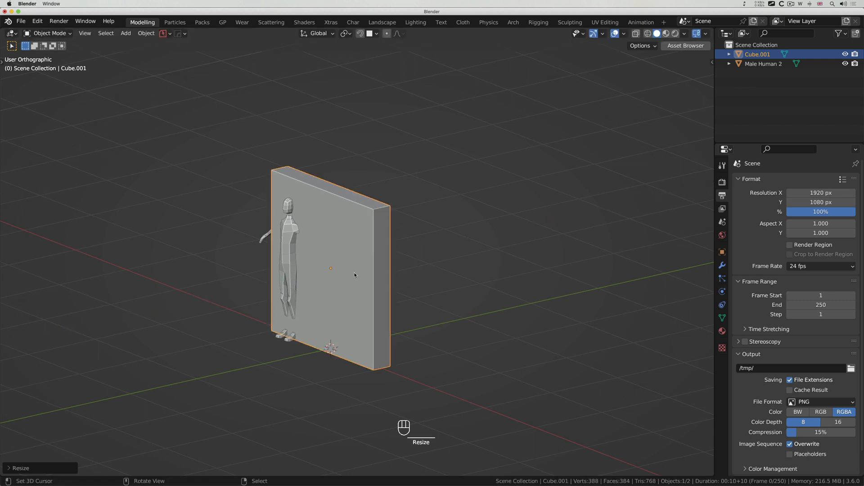
Move the slab along X, away from the human figure's body, until its near edge reaches the figure's hand
middle_drag(354, 275, 314, 263)
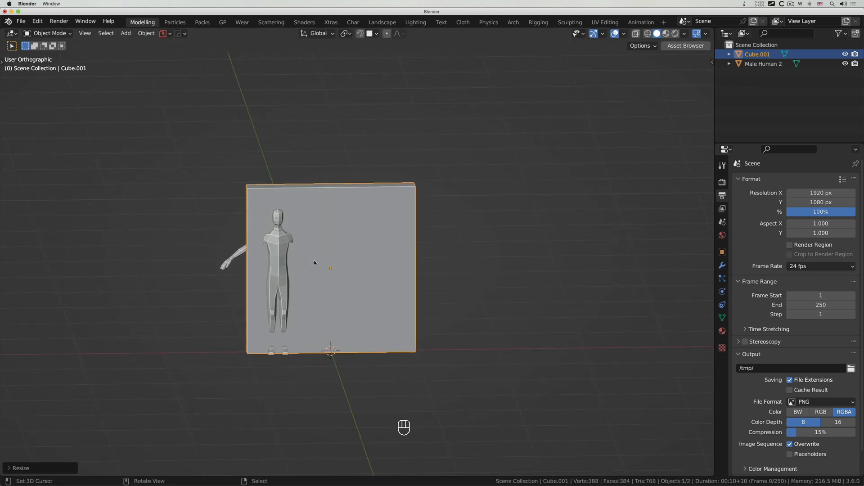
key(g)
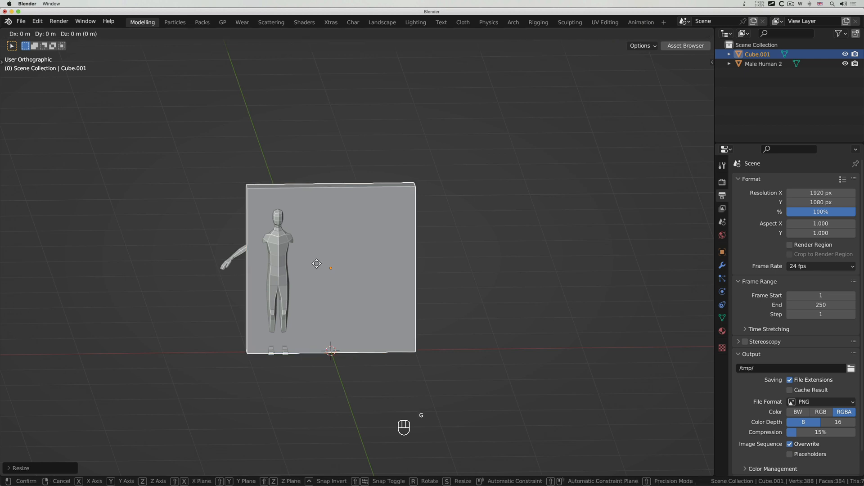
key(x)
click(394, 260)
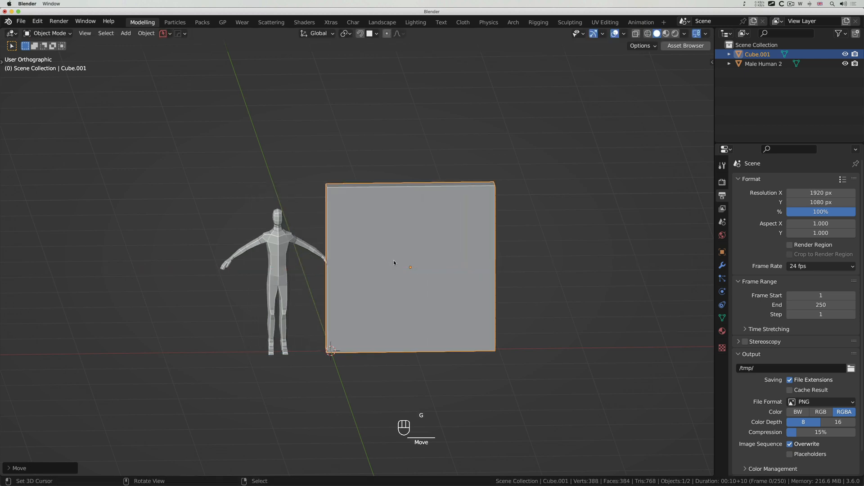
Scale the slab thinner along Y, to about 0.08 m thick
middle_drag(394, 260, 417, 270)
key(s)
key(x)
click(418, 269)
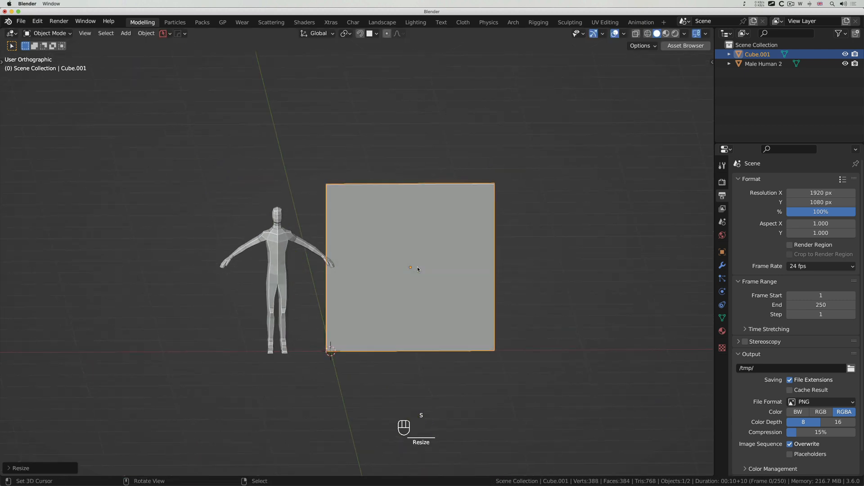
Try moving the slab farther along X, clear of the figure's hand, and undo the move
key(g)
key(x)
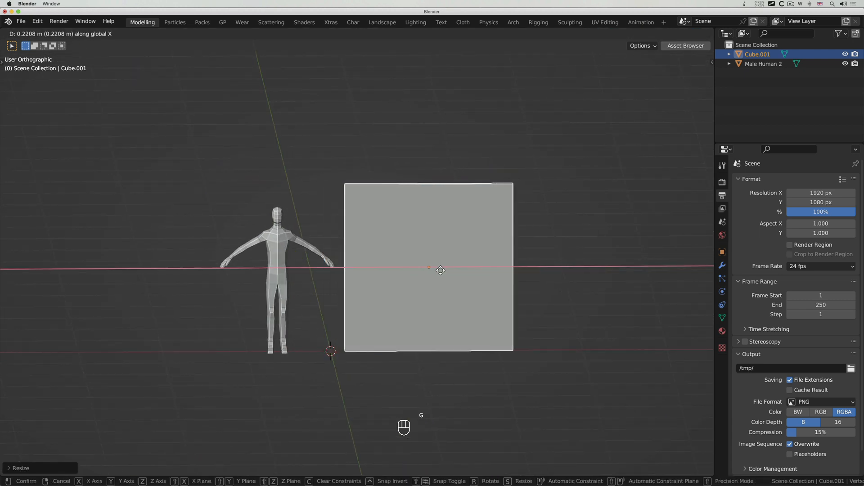
click(451, 270)
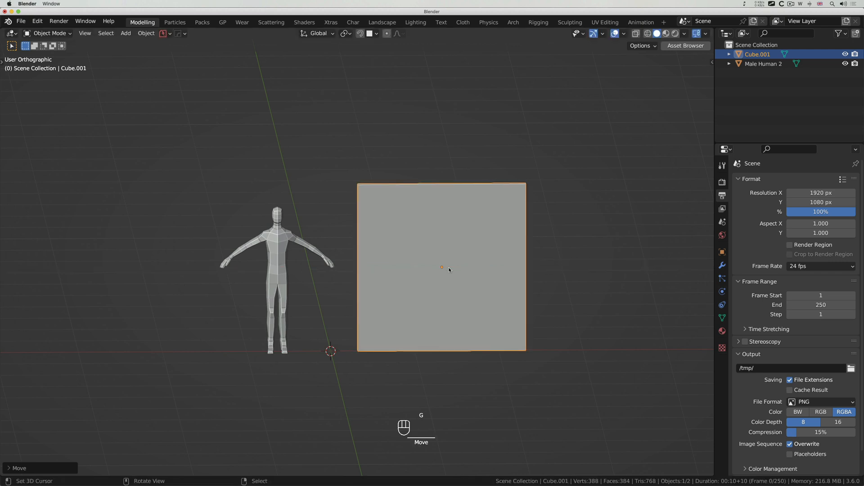
middle_drag(449, 270, 449, 270)
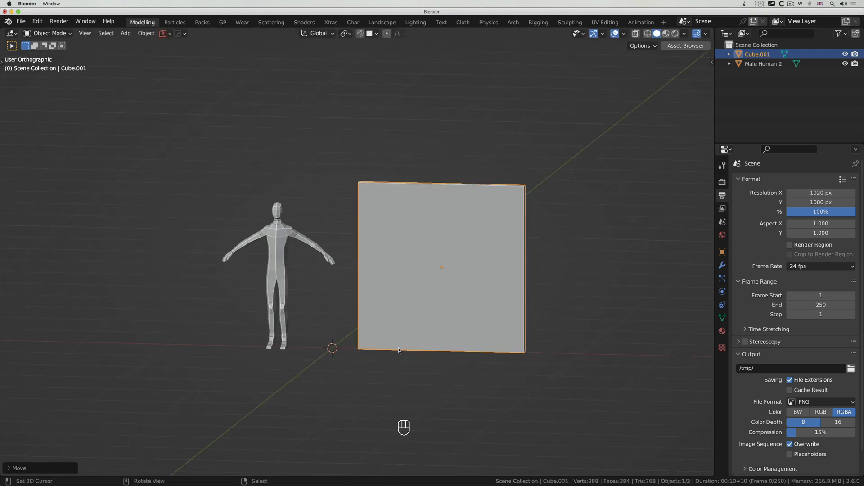
middle_drag(398, 351, 397, 352)
key(g)
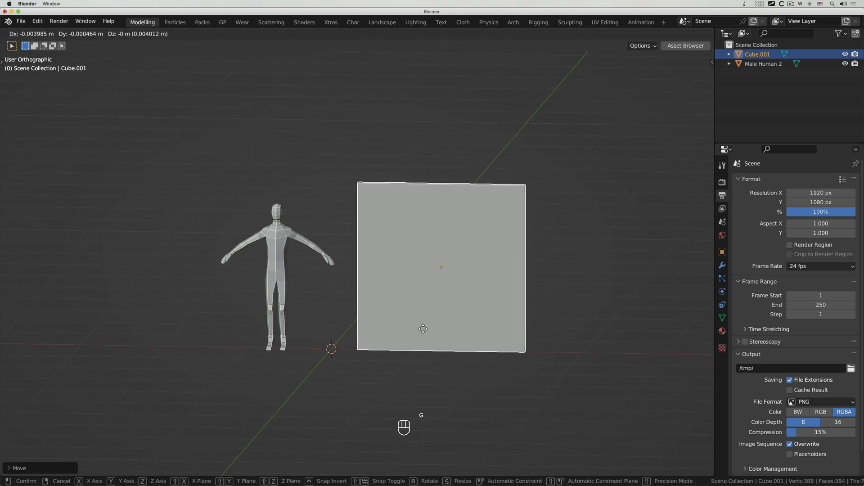
right_click(418, 323)
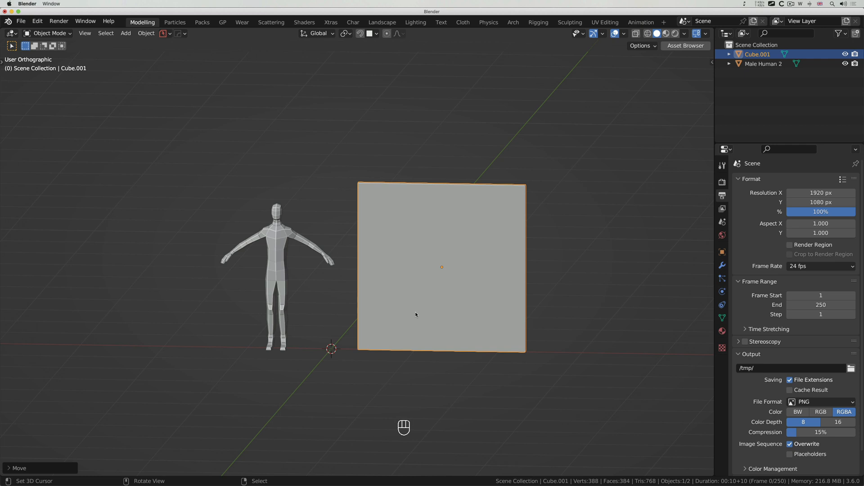
key(super+z)
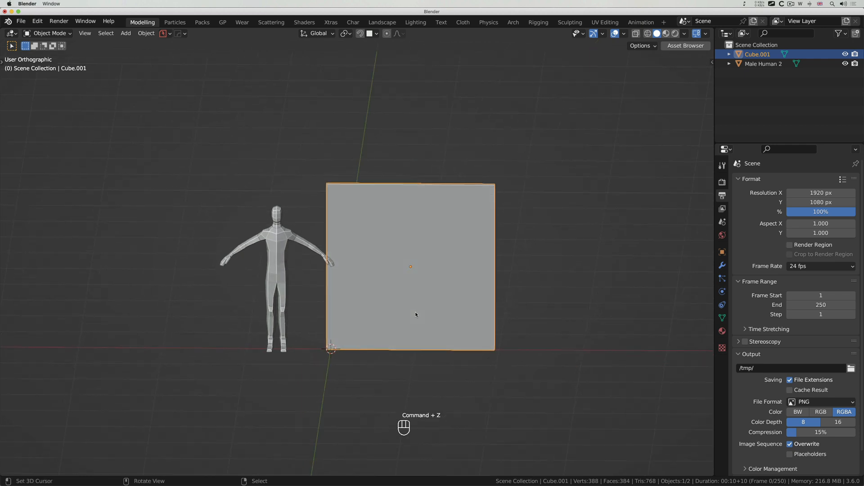
Move the slab along X to about 1.42 m so it stands clear of the human figure's hand
key(g)
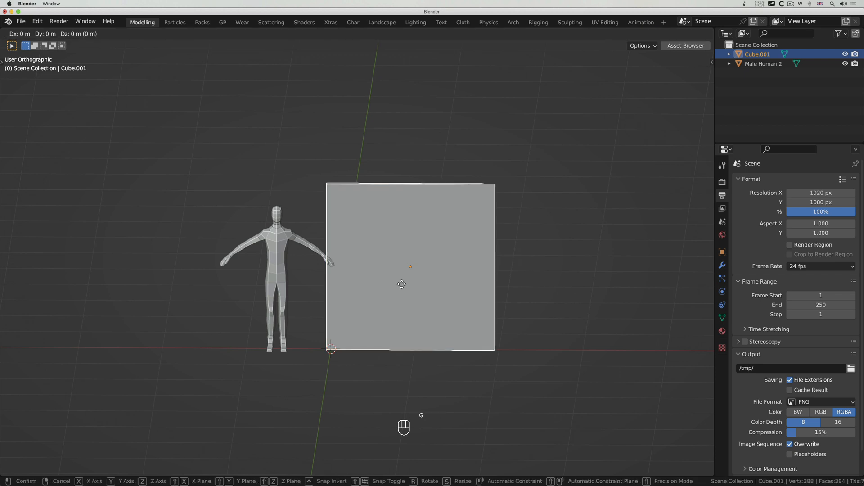
key(x)
click(442, 284)
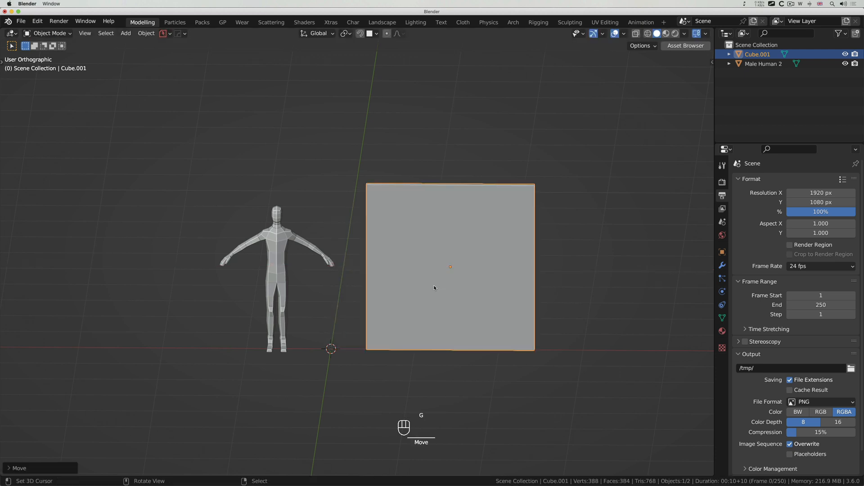
Check the slab's location, scale and dimensions in its transform properties
shift+scroll(435, 286, up, 6)
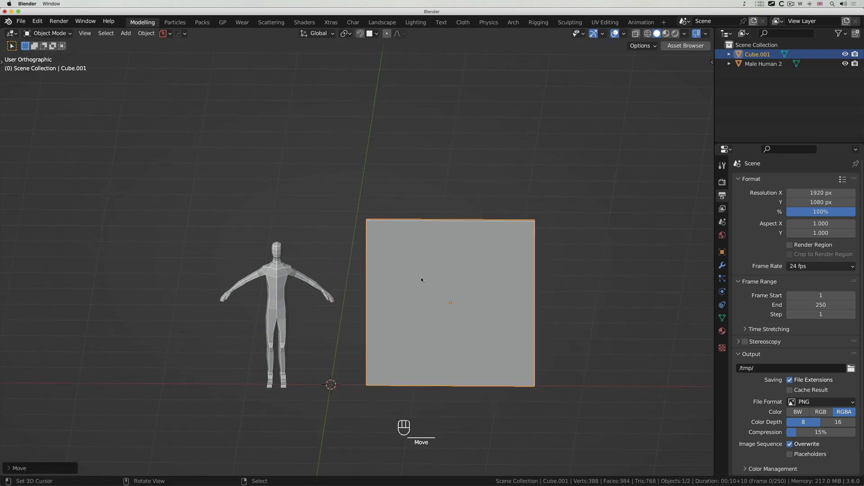
key(n)
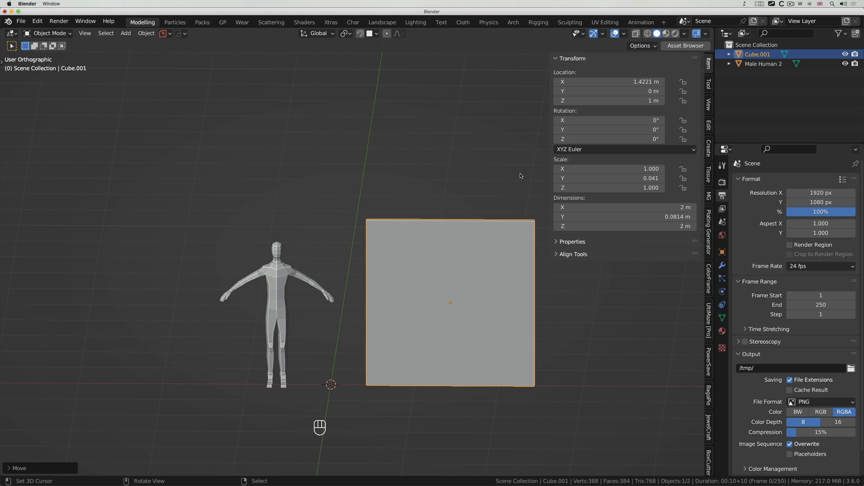
key(n)
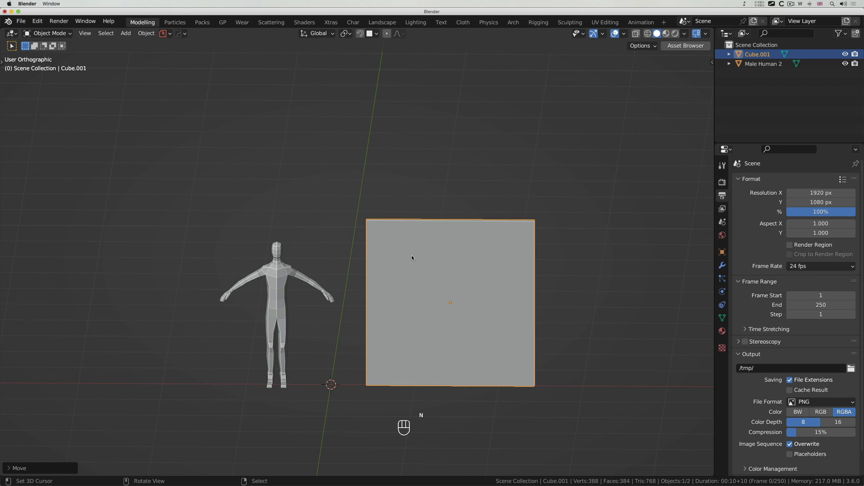
Apply the scale of the slab beside the human figure, checking it in the transform properties
scroll(423, 244, left, 3)
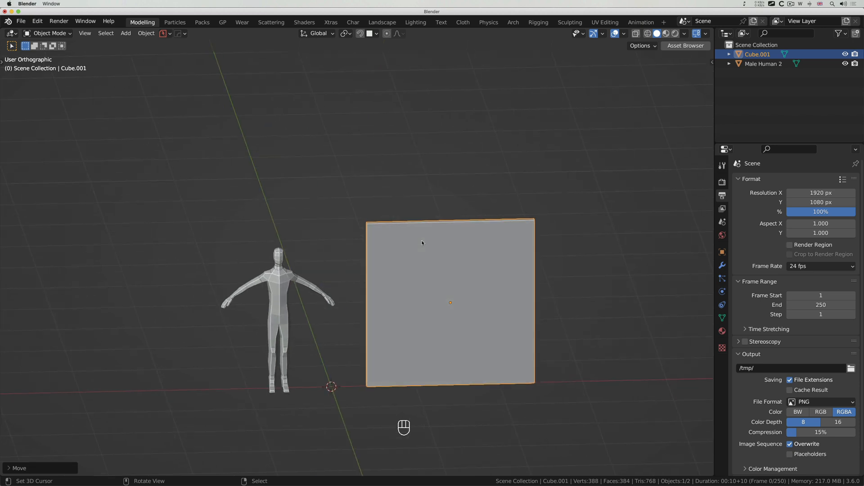
key(n)
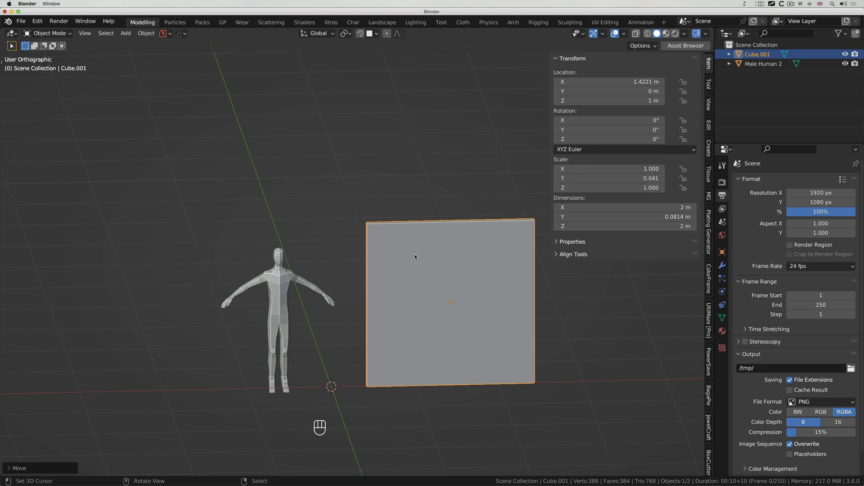
key(ctrl+a)
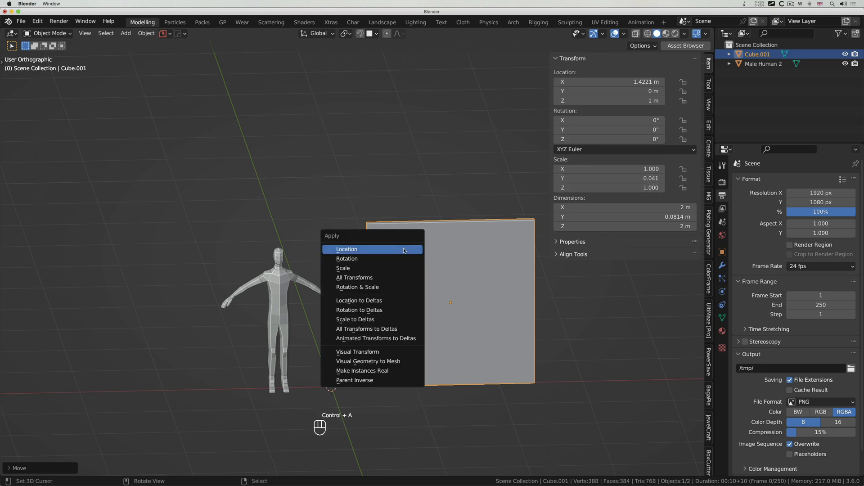
click(398, 268)
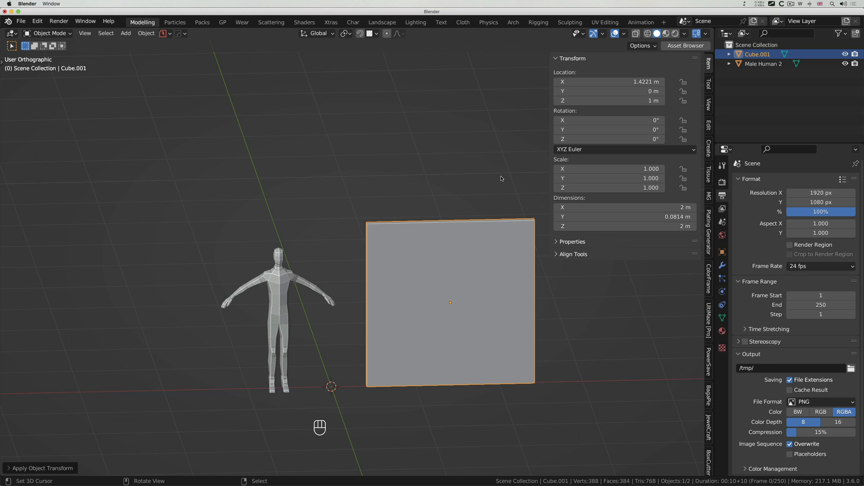
key(n)
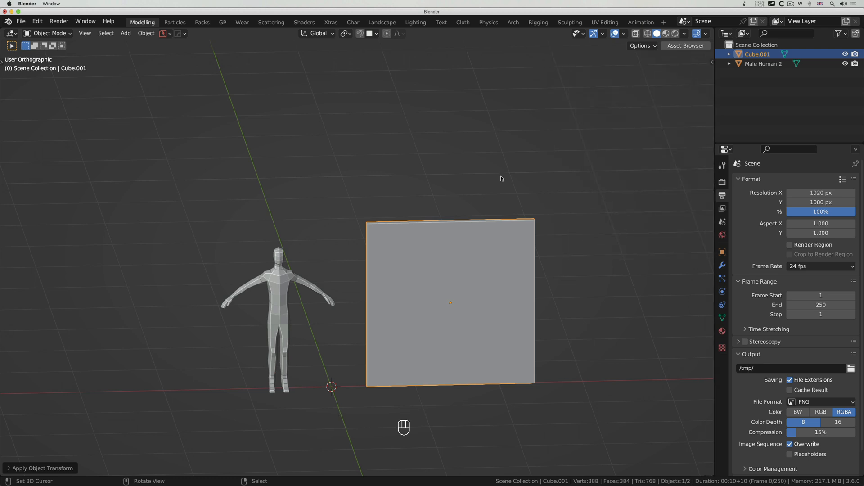
Create a new material on the slab and name it sign_mat
scroll(505, 197, right, 10)
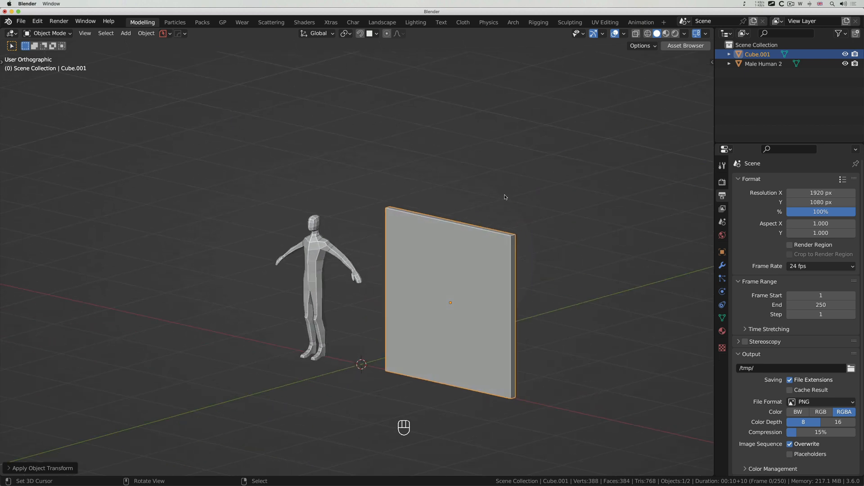
scroll(504, 197, left, 5)
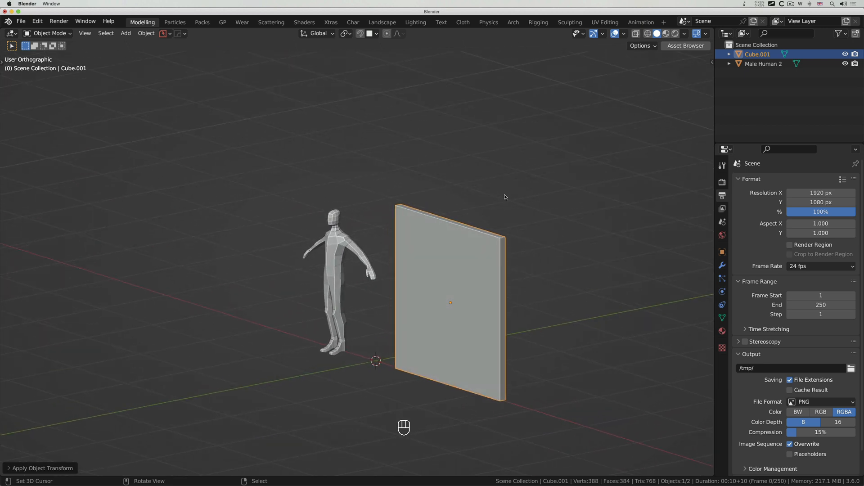
scroll(505, 197, left, 5)
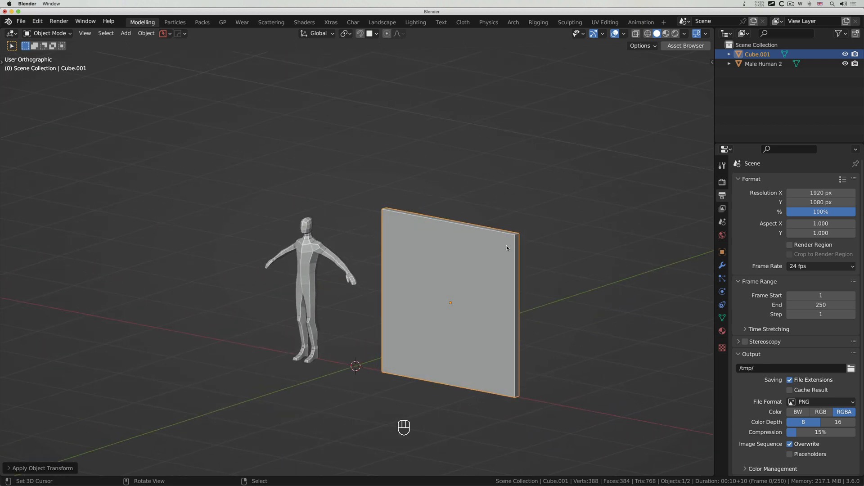
click(722, 332)
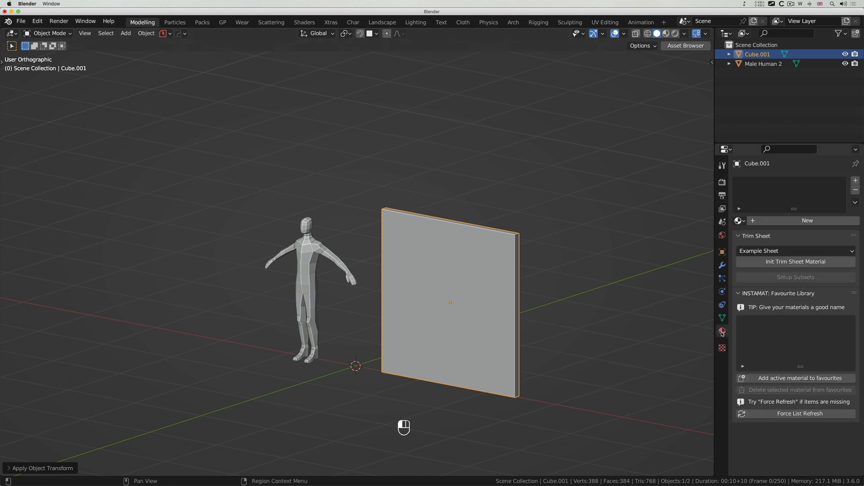
click(764, 221)
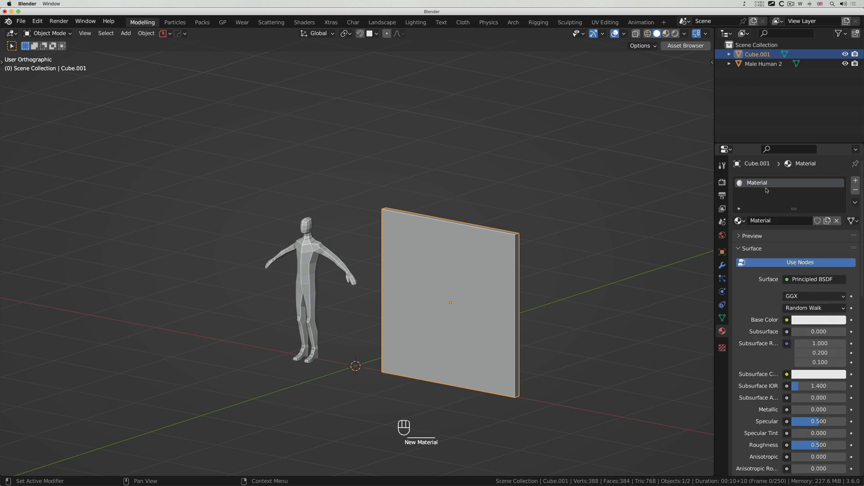
click(760, 221)
text(sign)
text(_mat)
key(Return)
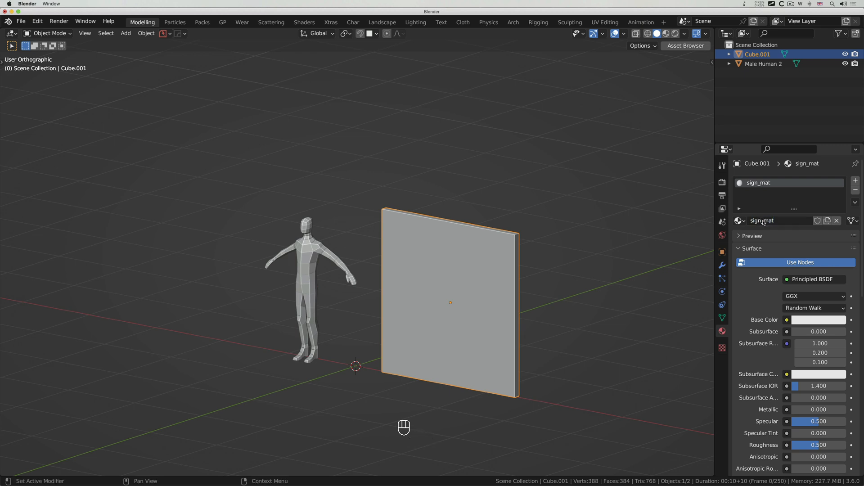
Show the viewport in Material Preview shading and set the base colour of sign_mat to pink, after trying yellow
click(803, 321)
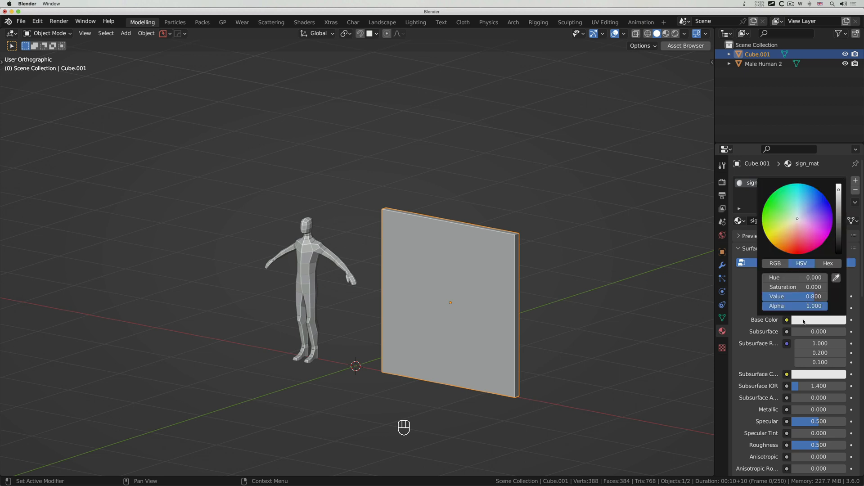
click(786, 229)
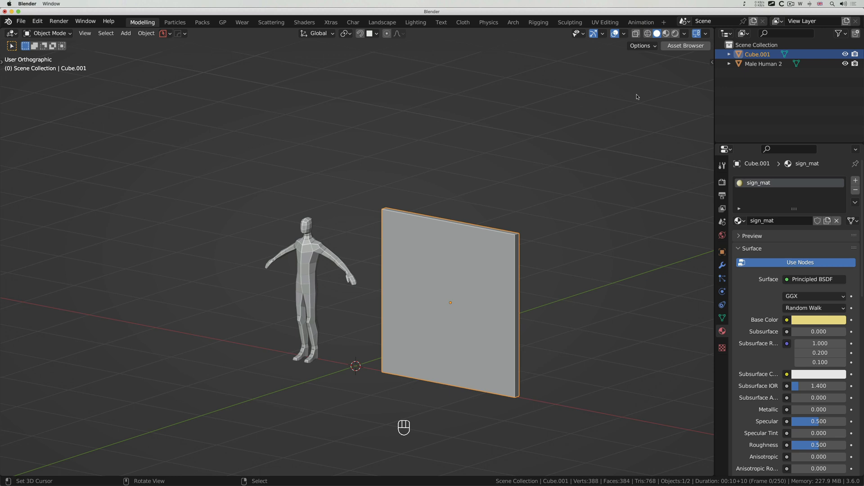
click(667, 34)
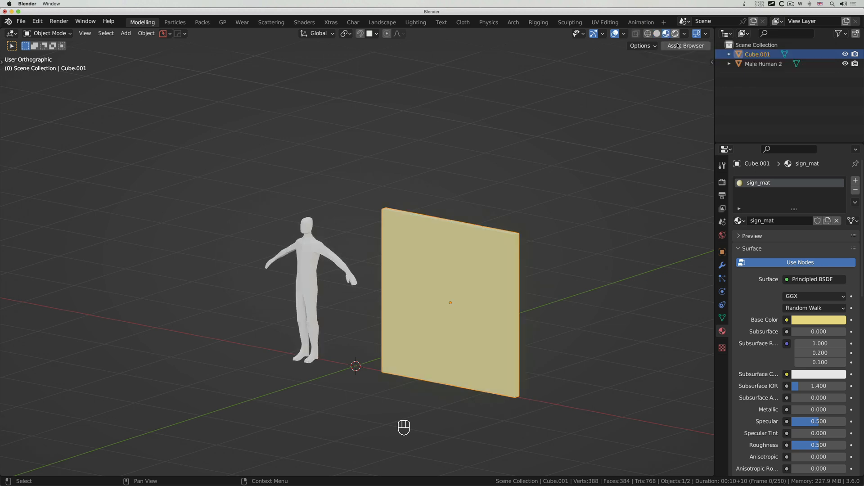
click(808, 320)
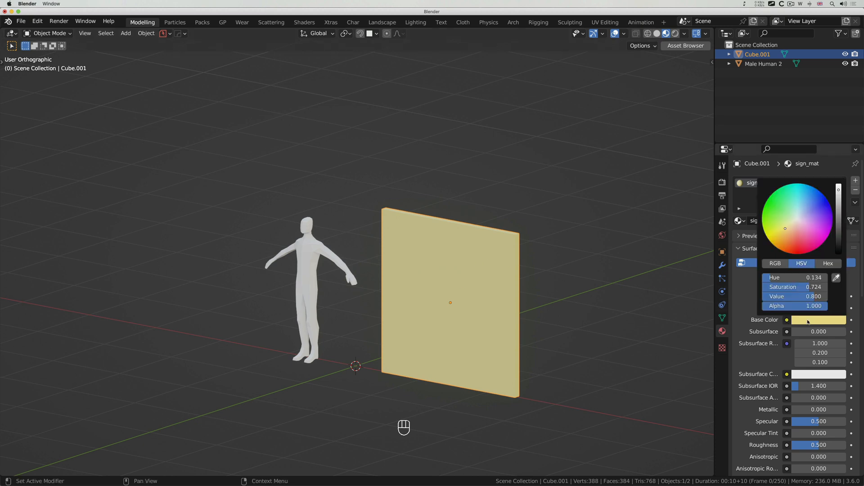
drag(795, 255, 801, 234)
scroll(471, 295, left, 5)
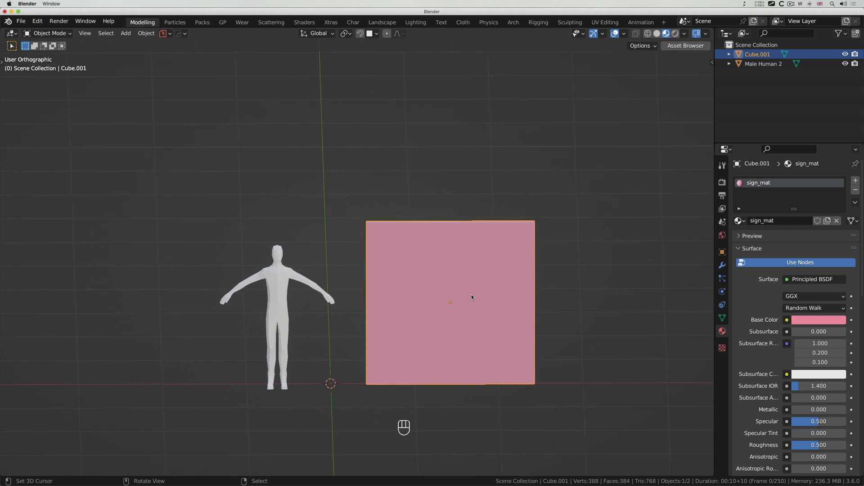
Save the scene to the Desktop folder as "image example"
key(super+s)
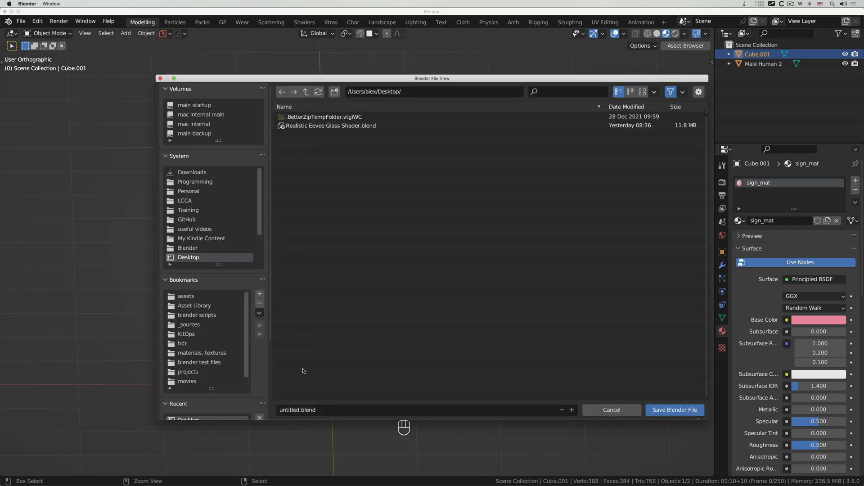
click(293, 409)
key(BackSpace)
text(image example)
key(Return)
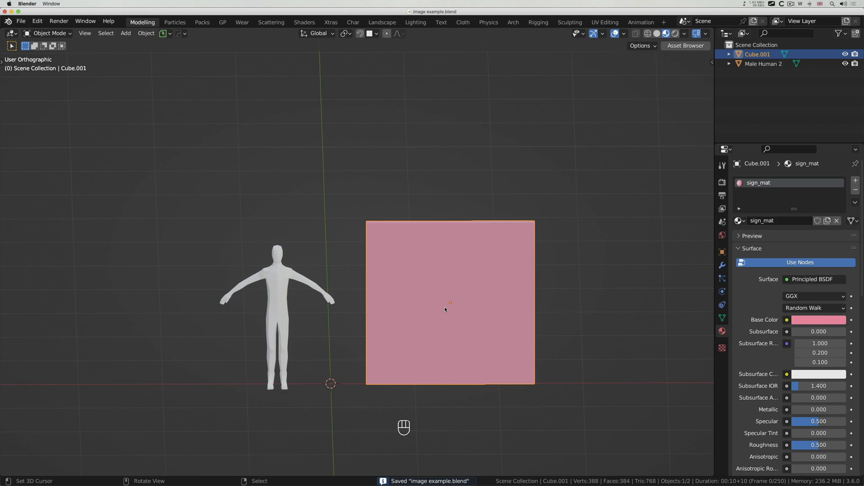
Switch to the Finder desktop, gather the three map images together and preview each of them
key(super+h)
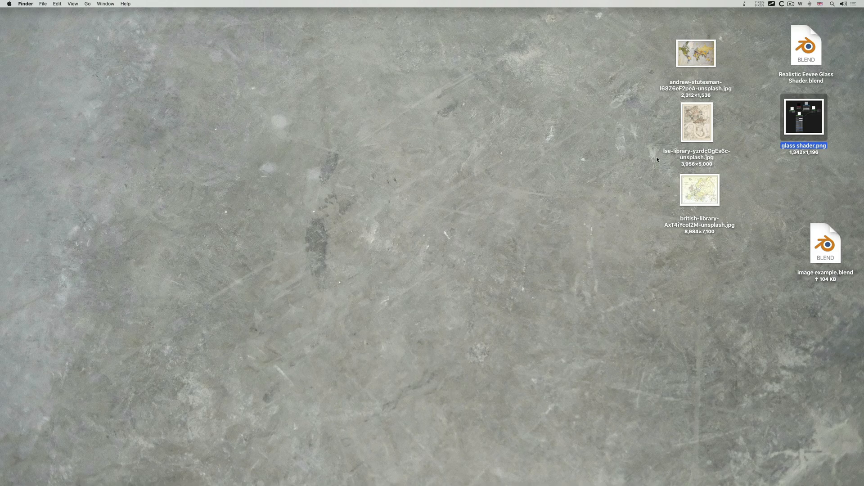
drag(645, 54, 462, 246)
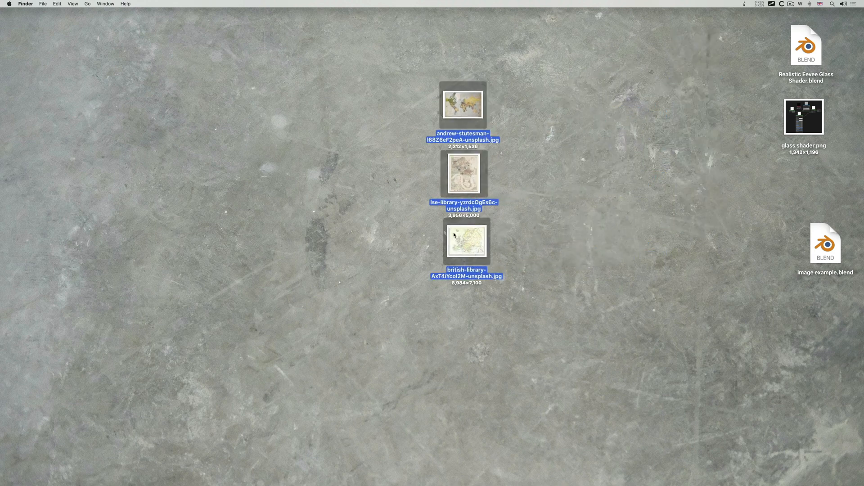
key(space)
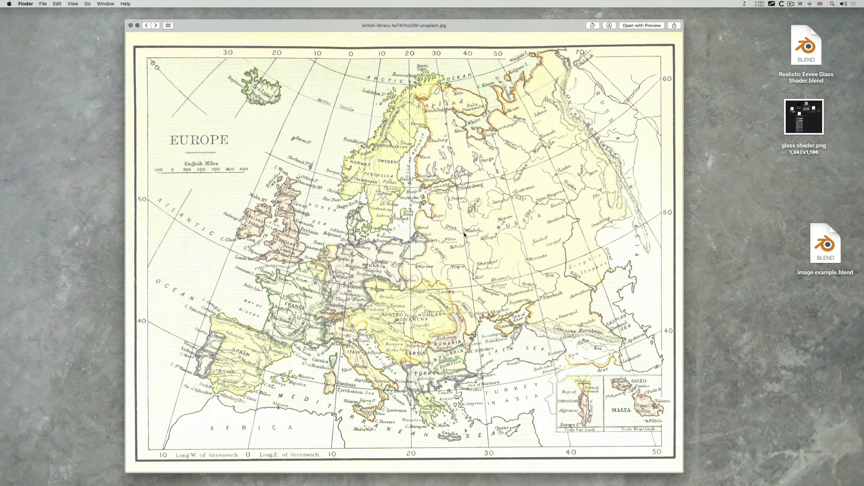
key(Right)
key(Right)
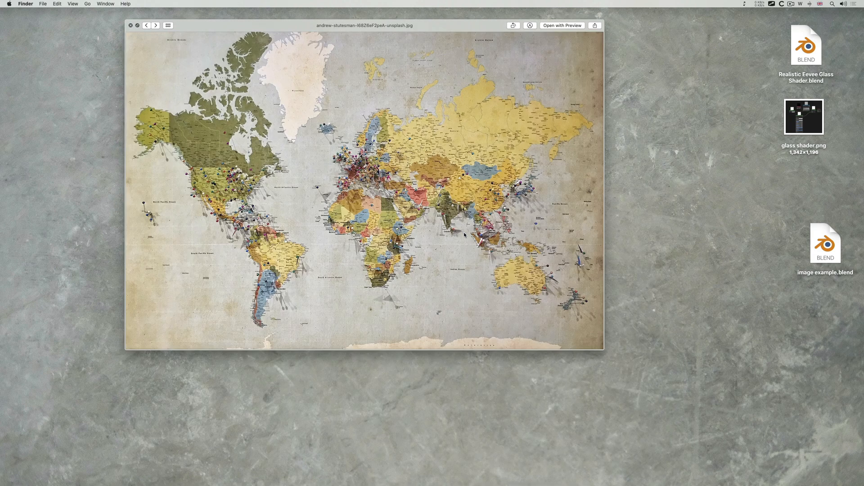
key(Right)
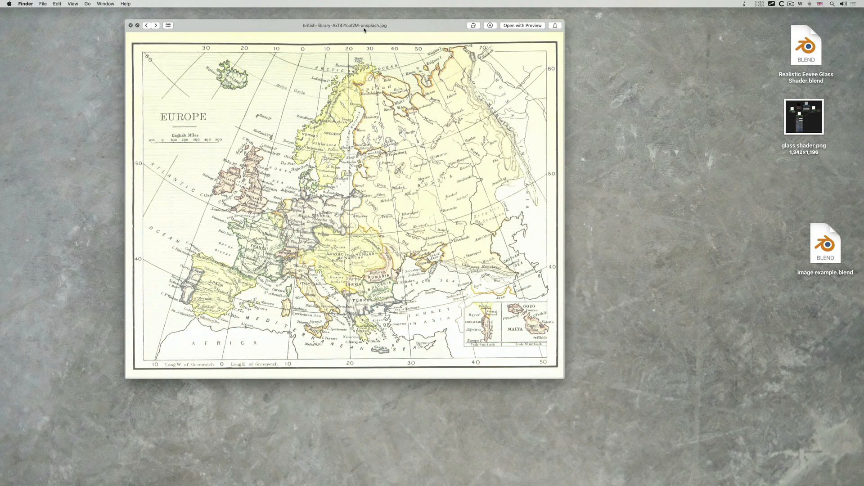
key(space)
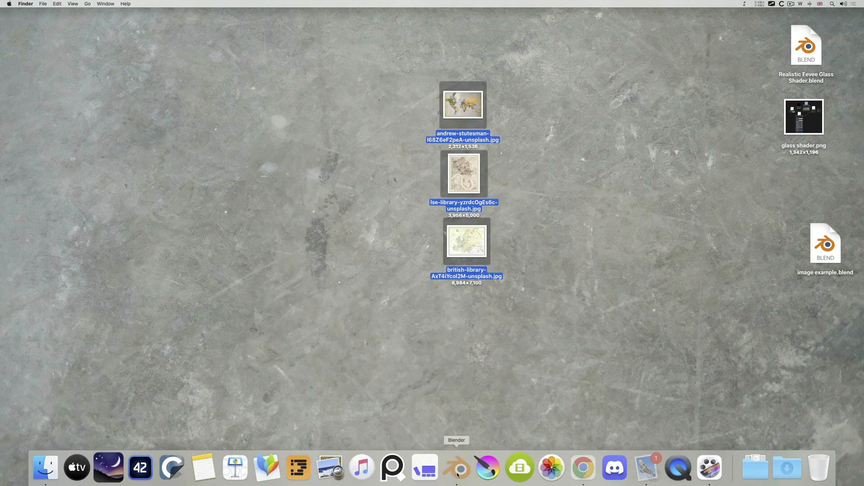
Switch back to Blender and connect an Image Texture to the base colour of sign_mat
click(458, 474)
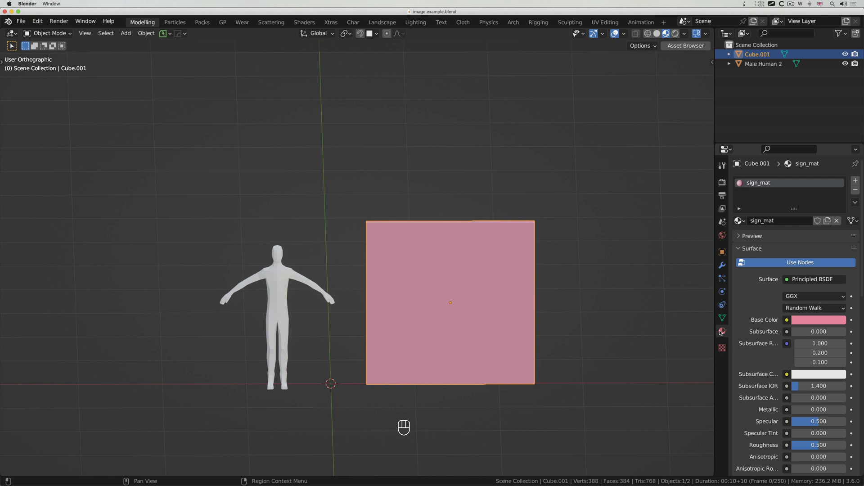
click(787, 320)
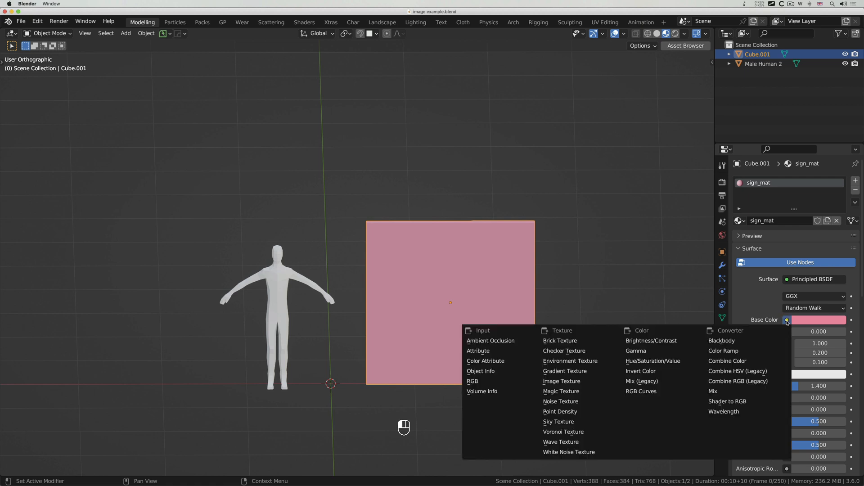
click(579, 383)
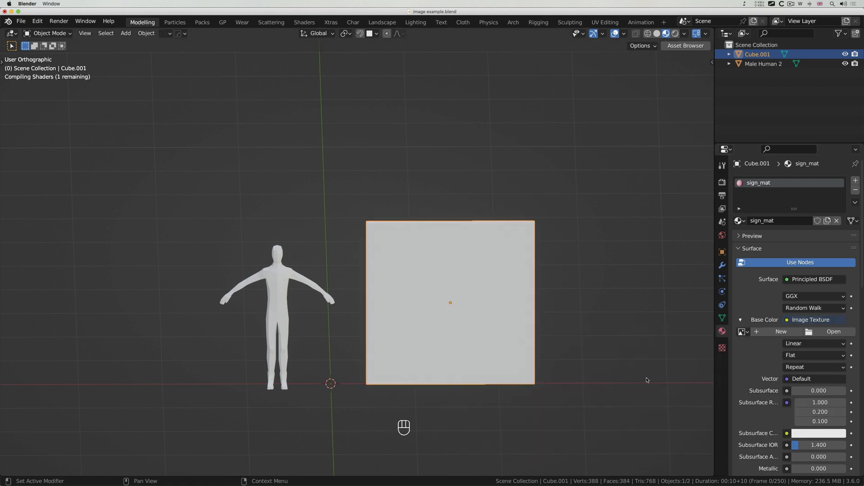
Load the Europe map british-library-AxT4iYcoI2M-unsplash.jpg into the Image Texture, choosing it from the Desktop folder with thumbnails shown
click(831, 333)
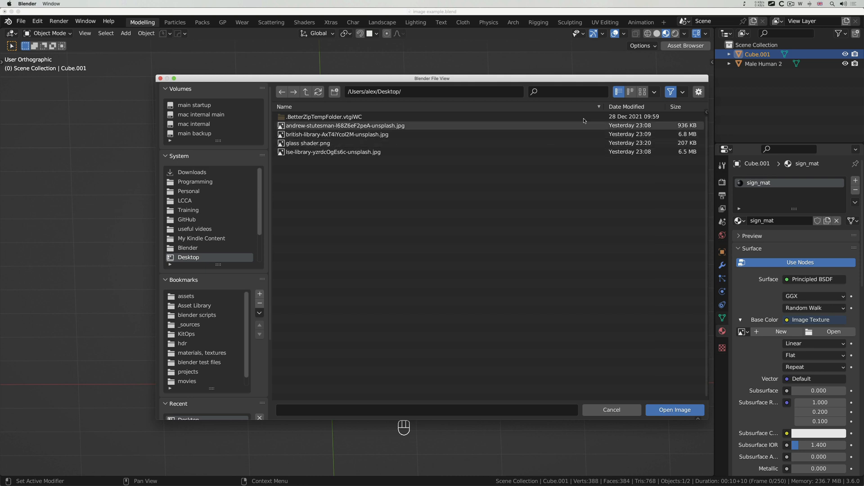
click(643, 92)
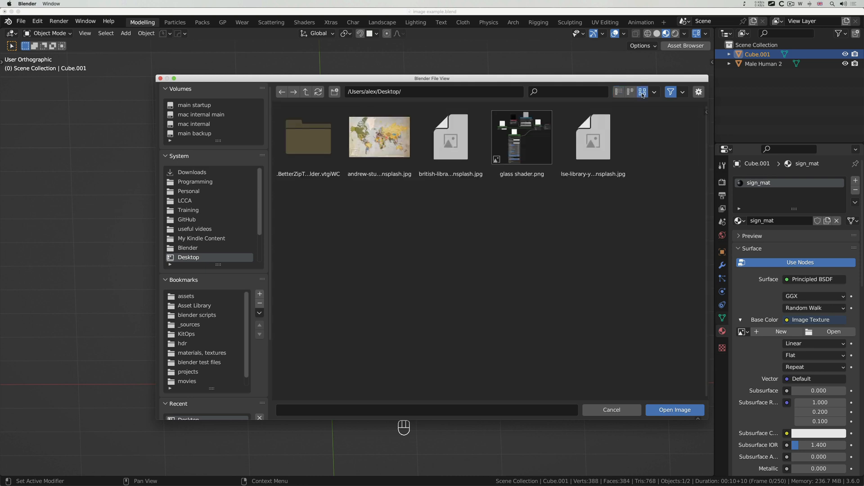
click(458, 147)
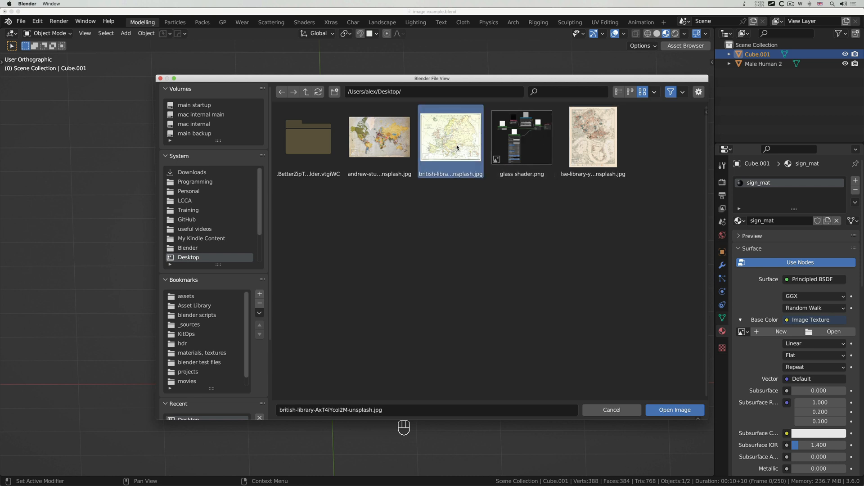
click(665, 410)
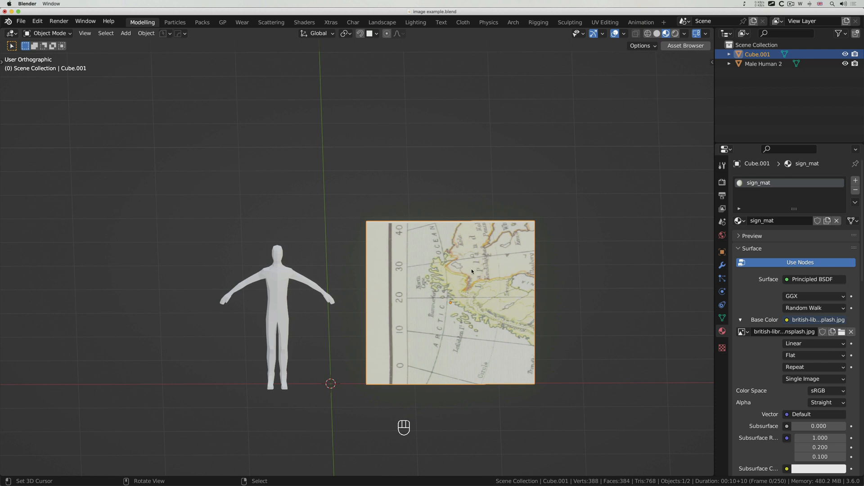
Examine from all sides how the map image falls on the slab's front, back and edges
scroll(472, 269, right, 10)
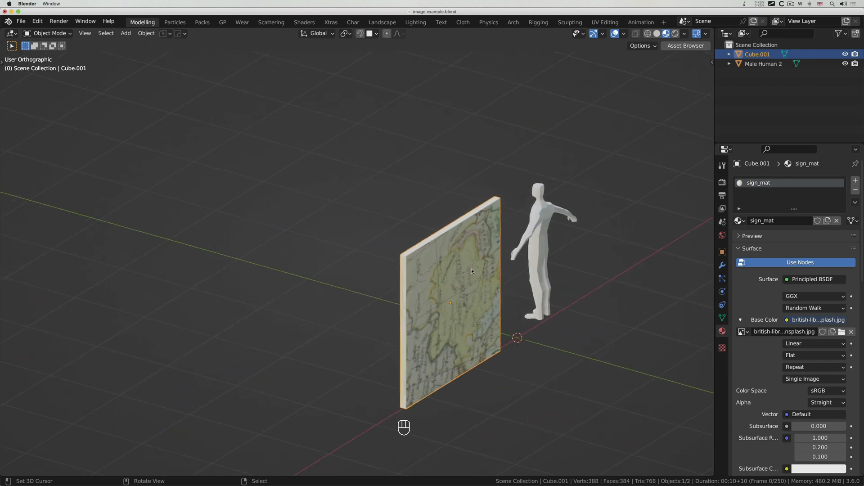
scroll(472, 271, right, 15)
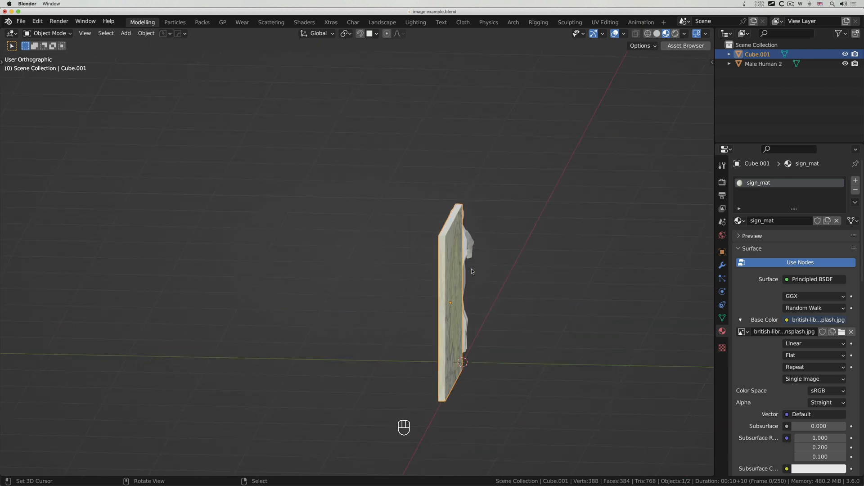
scroll(471, 271, right, 8)
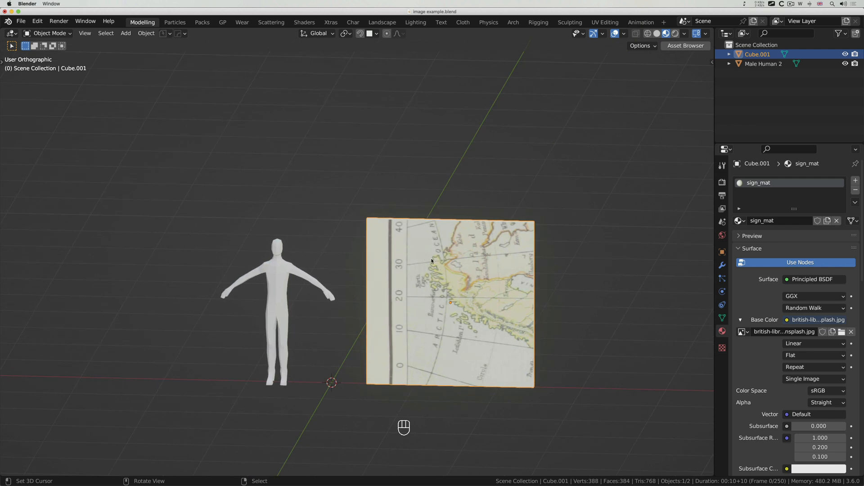
scroll(432, 261, left, 2)
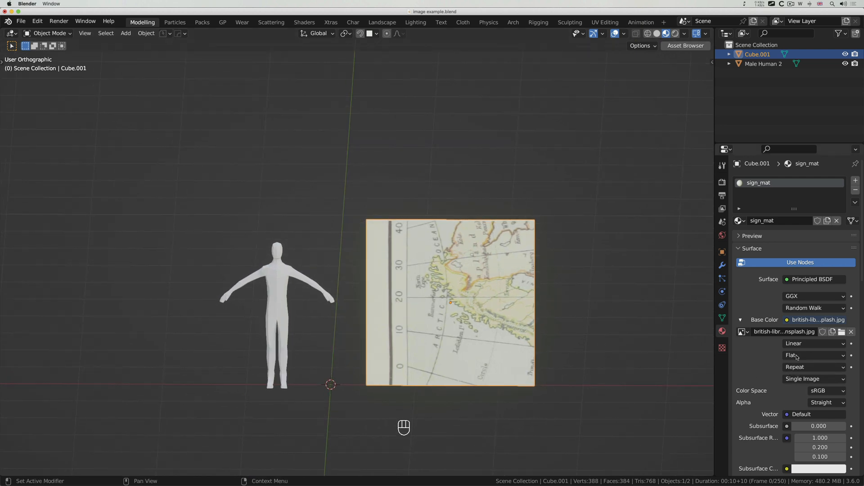
Set the image texture's extension mode to Clip in sign_mat
click(790, 367)
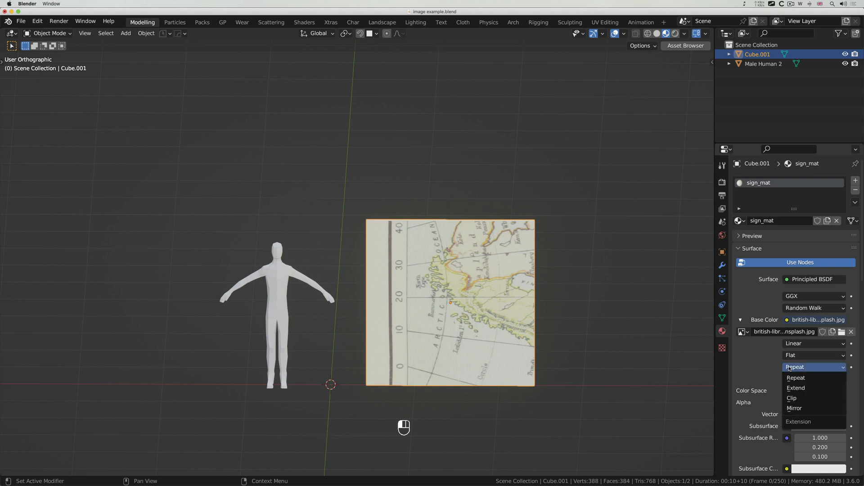
click(798, 399)
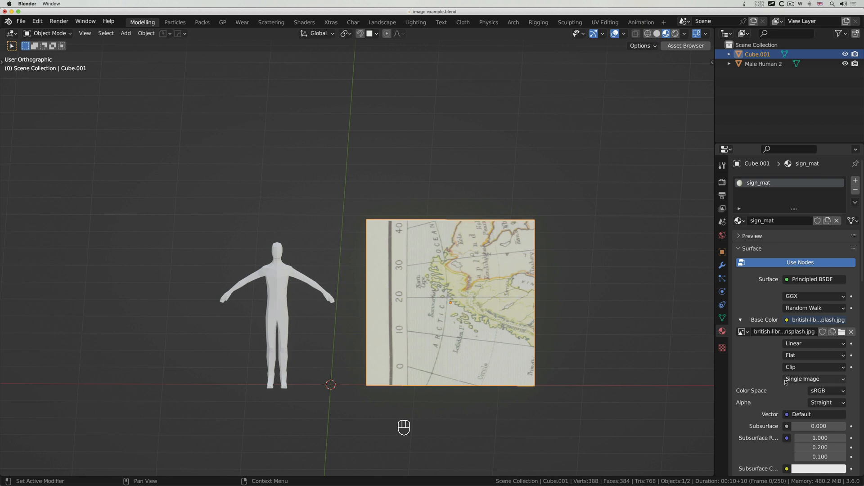
scroll(771, 385, down, 6)
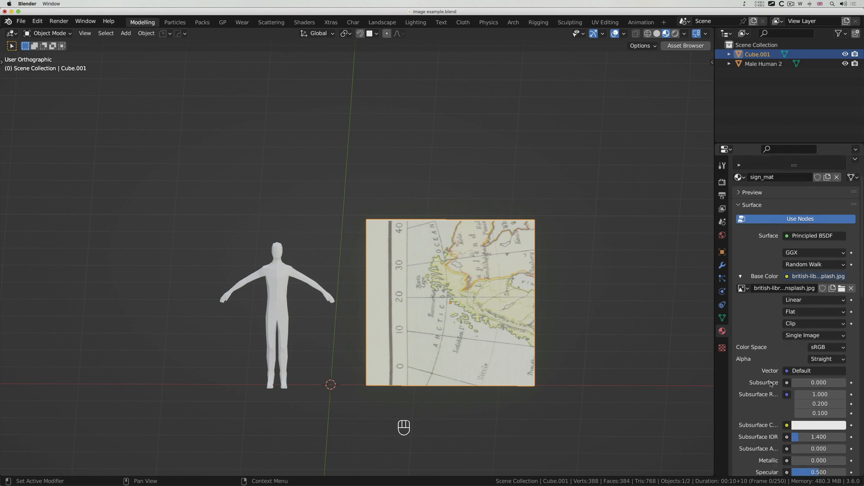
scroll(771, 385, up, 5)
scroll(771, 385, up, 1)
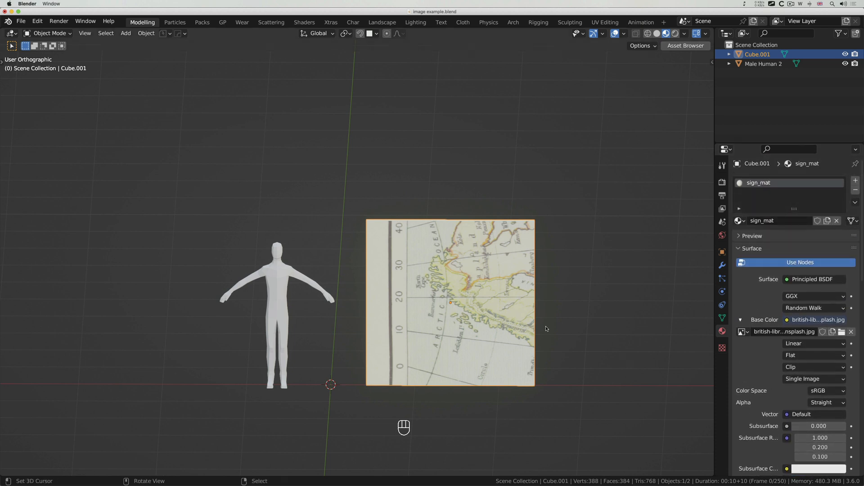
Switch to the UV Editing workspace and bring the whole Europe map with the slab's UV layout into view
middle_drag(492, 296, 474, 291)
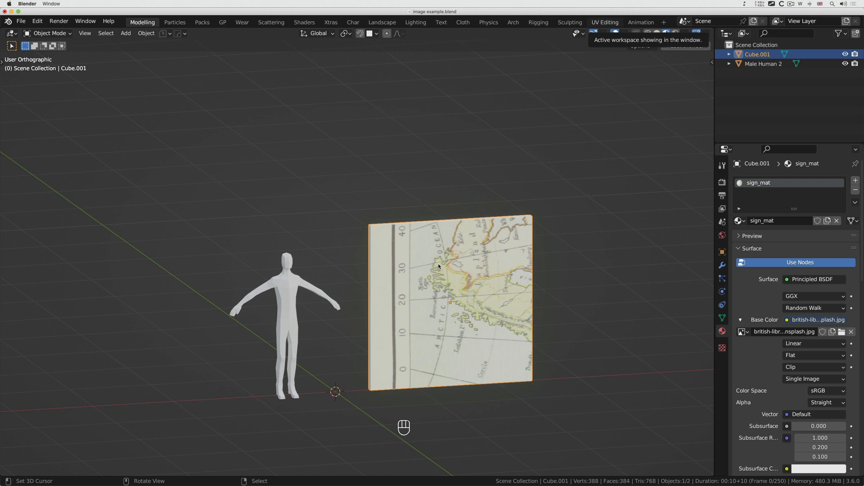
scroll(218, 223, down, 5)
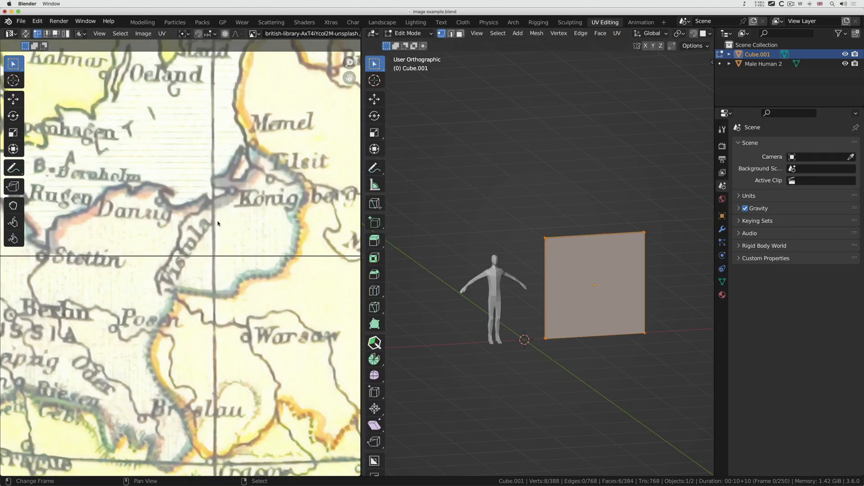
scroll(218, 223, down, 7)
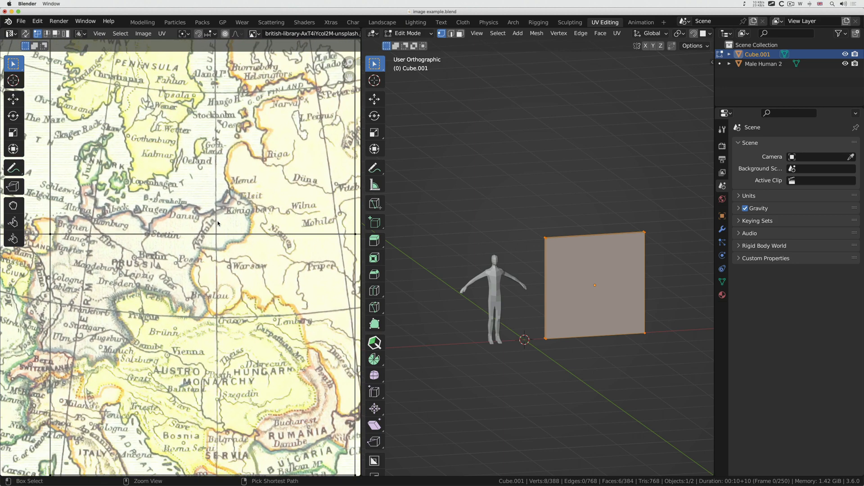
scroll(217, 223, up, 1)
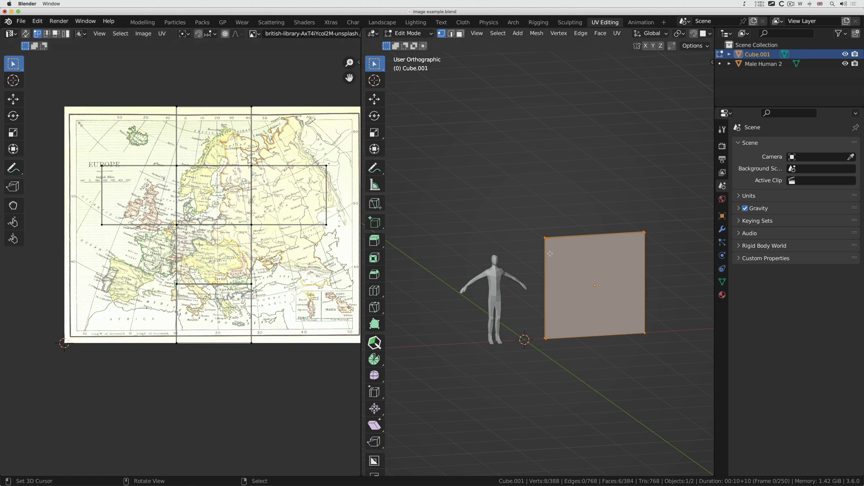
middle_drag(548, 257, 549, 256)
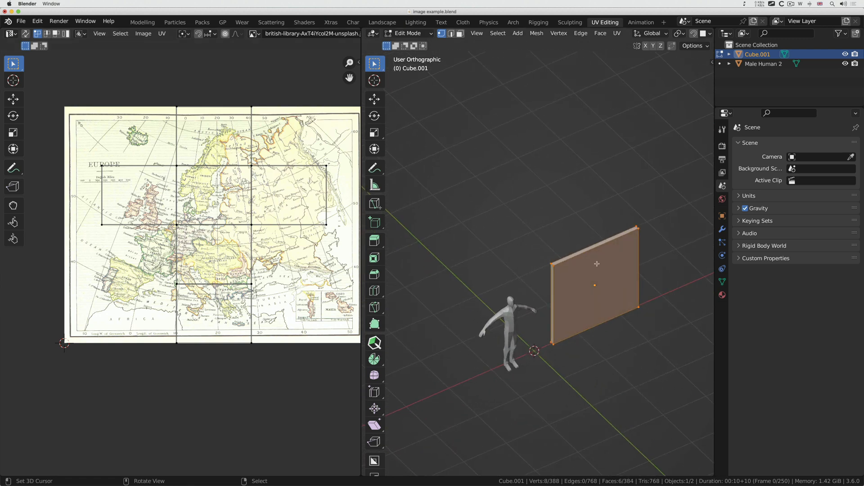
middle_drag(598, 264, 599, 264)
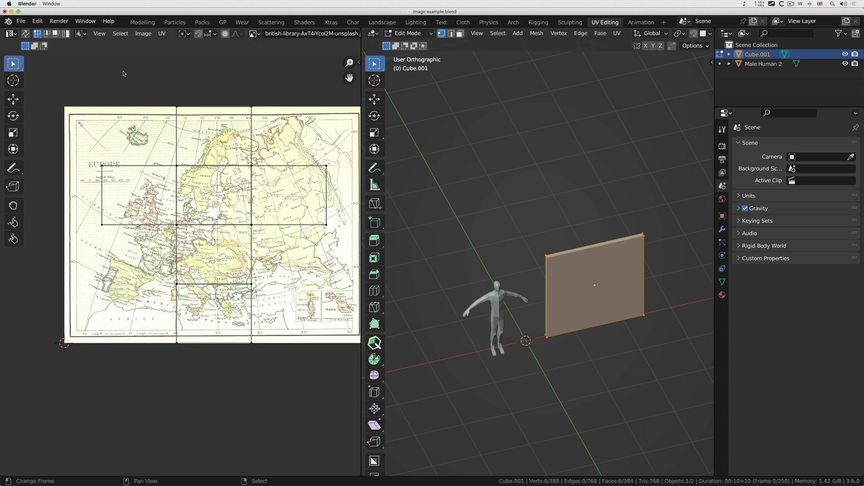
click(11, 34)
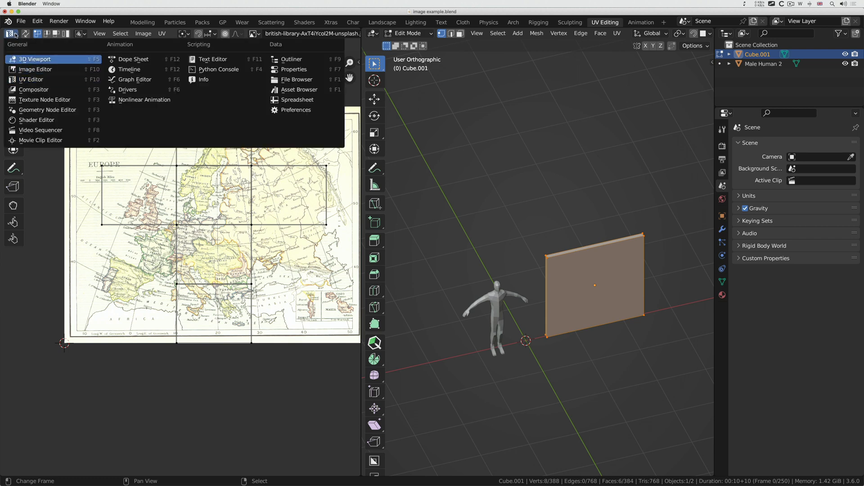
click(16, 35)
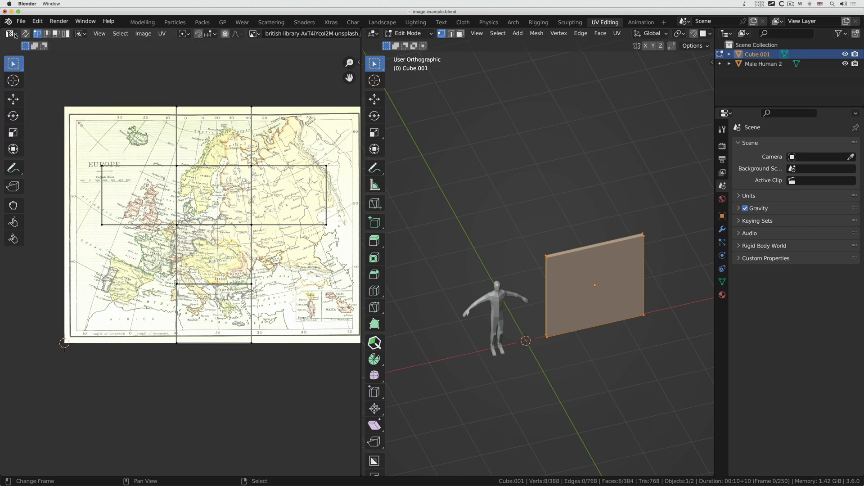
click(374, 34)
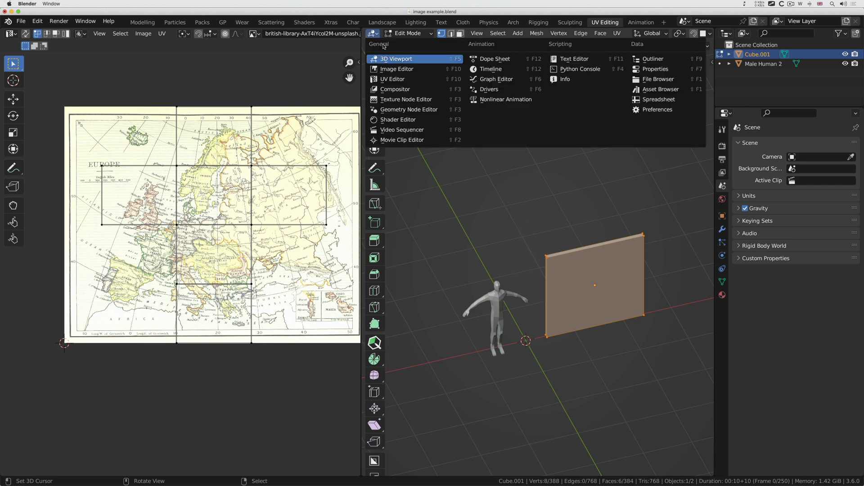
click(377, 36)
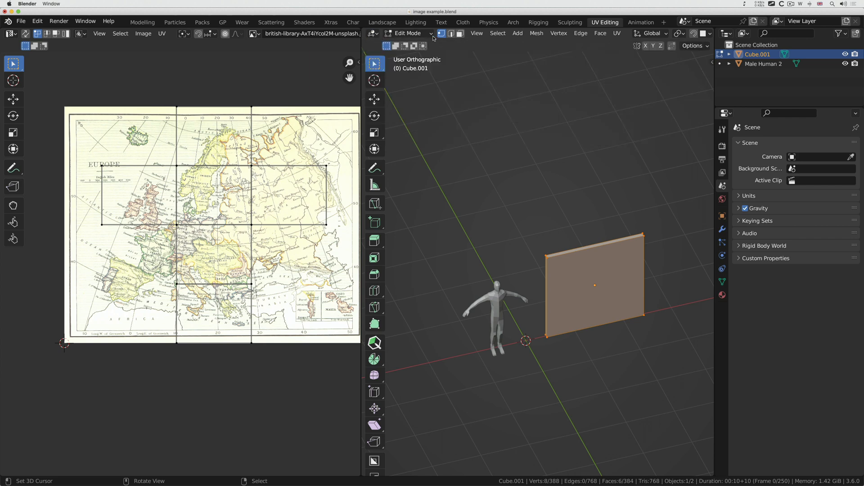
Switch to face selection and select only the slab's large front face
click(459, 36)
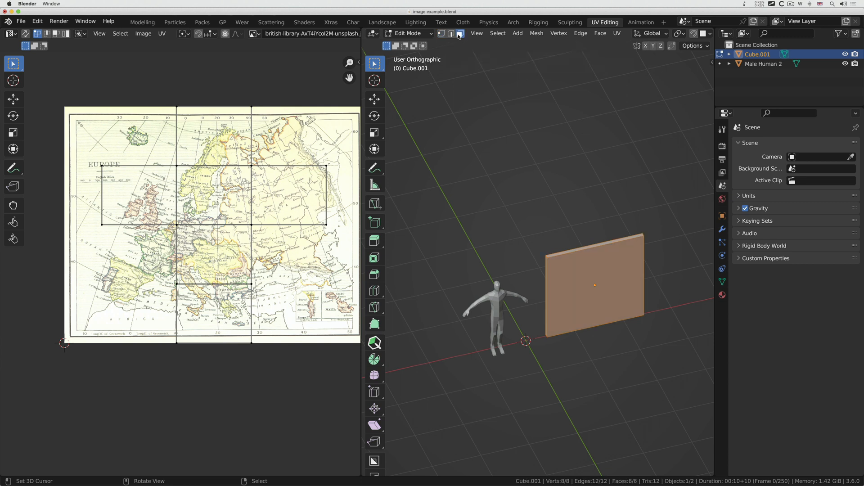
click(592, 283)
scroll(592, 281, left, 10)
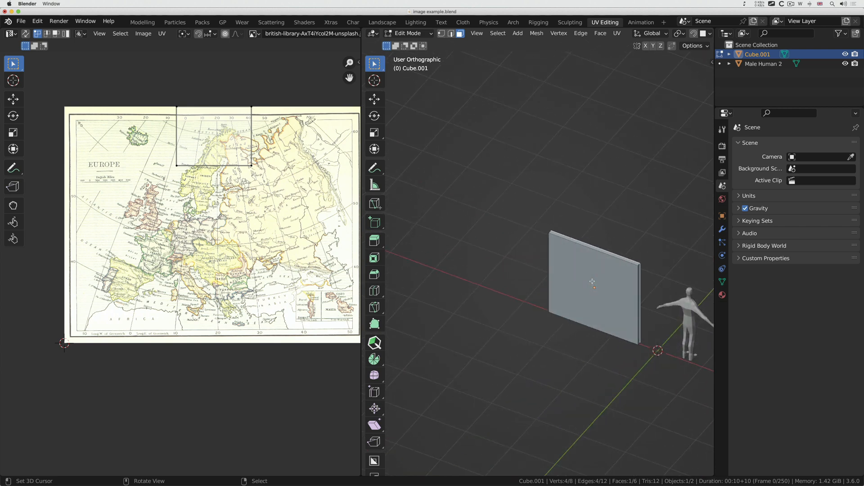
scroll(592, 282, right, 10)
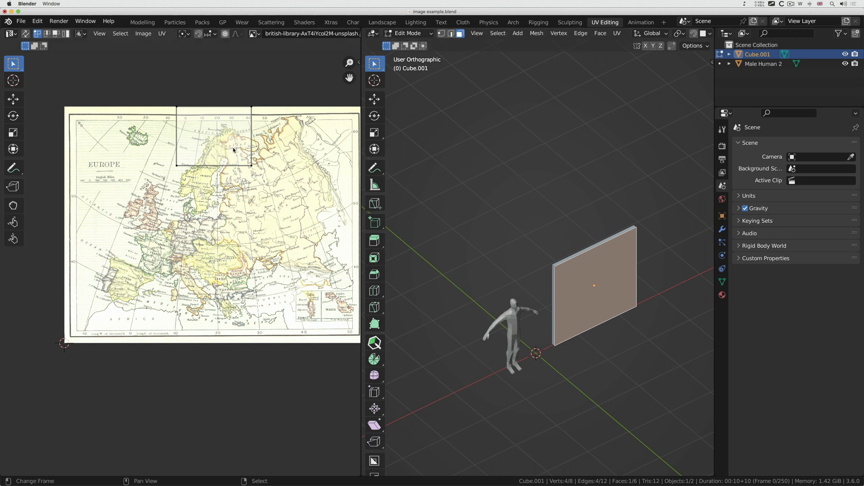
Select the front face's UV rectangle and move it down to the middle of the map
drag(158, 94, 272, 170)
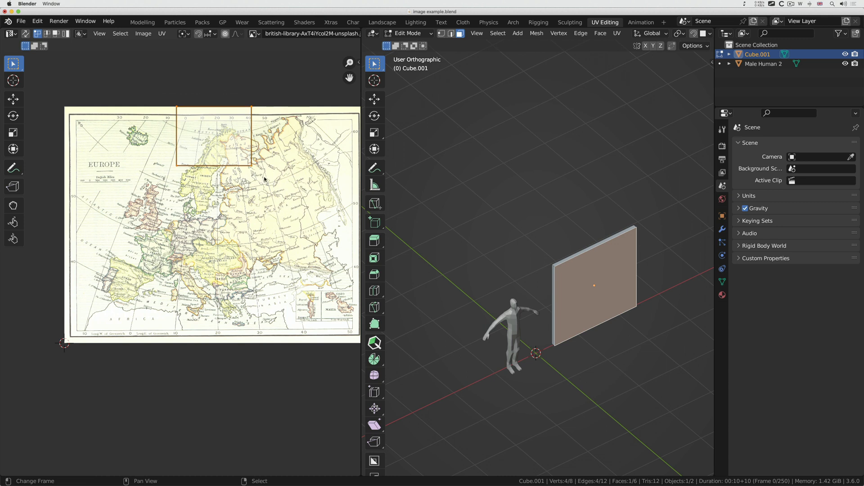
key(g)
click(272, 255)
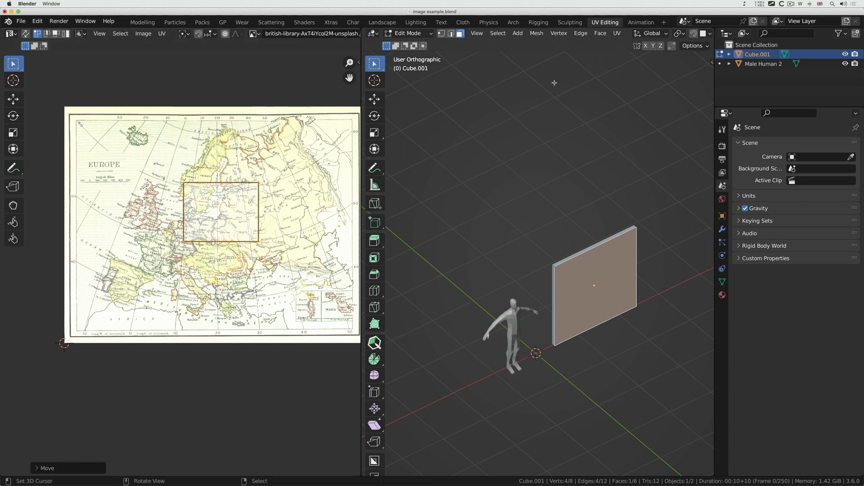
Display the 3D view in Material Preview shading so the map is shown on the slab's front face
scroll(564, 34, right, 5)
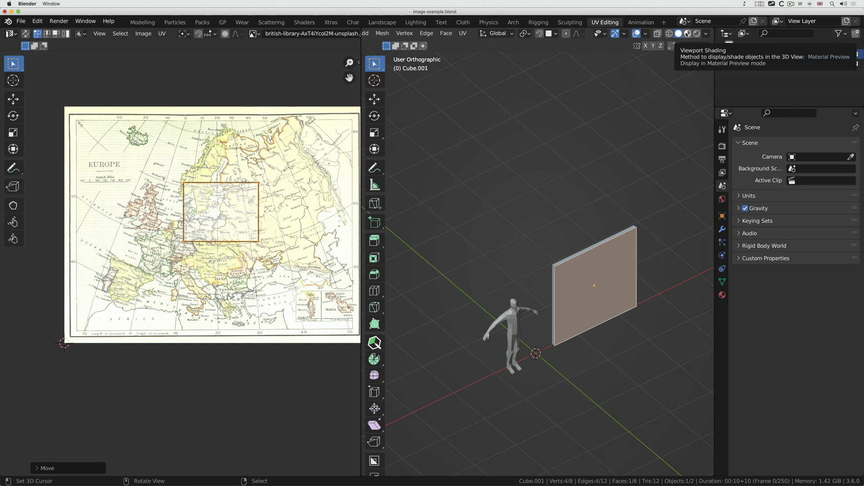
click(687, 34)
middle_drag(582, 288, 566, 274)
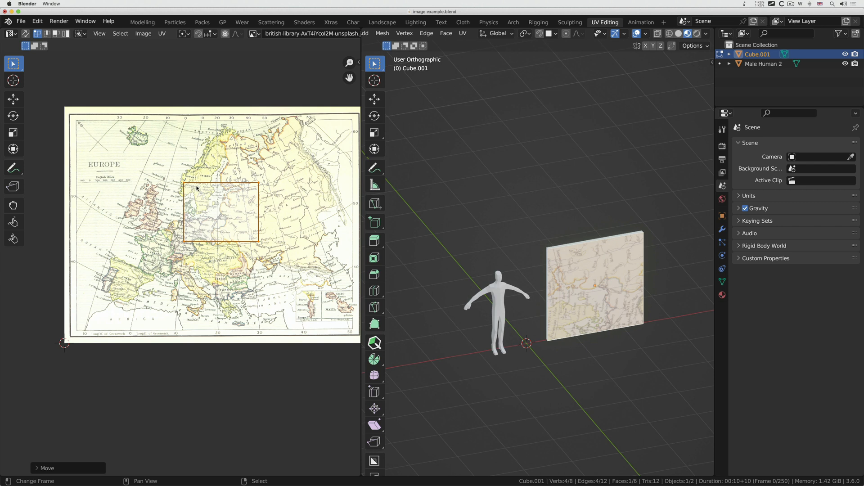
Move the front face's UV rectangle slightly toward the map's west side and scale it up to cover most of the map
key(g)
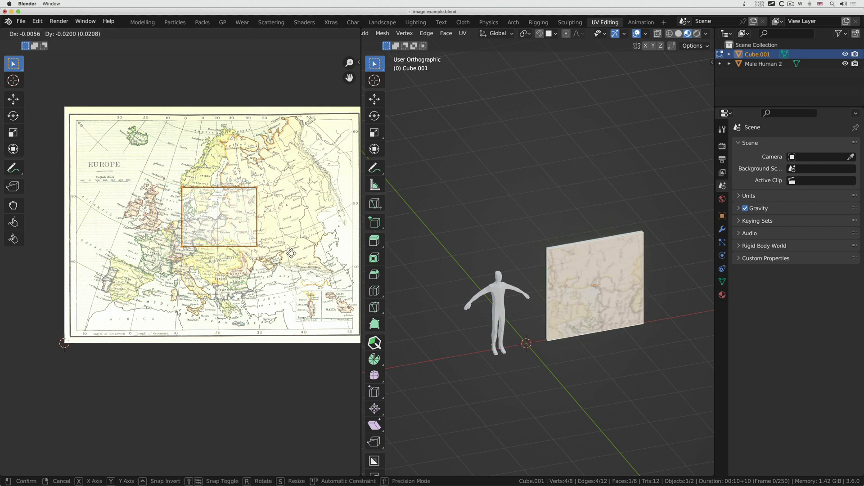
click(275, 258)
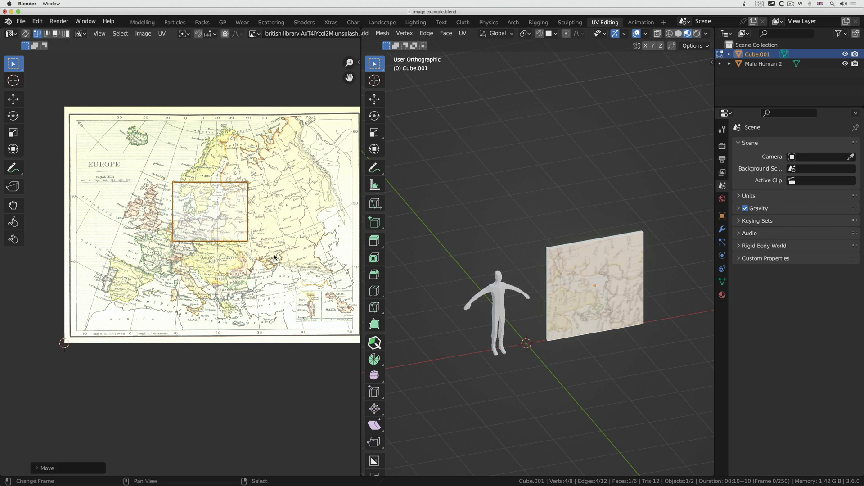
scroll(275, 256, right, 3)
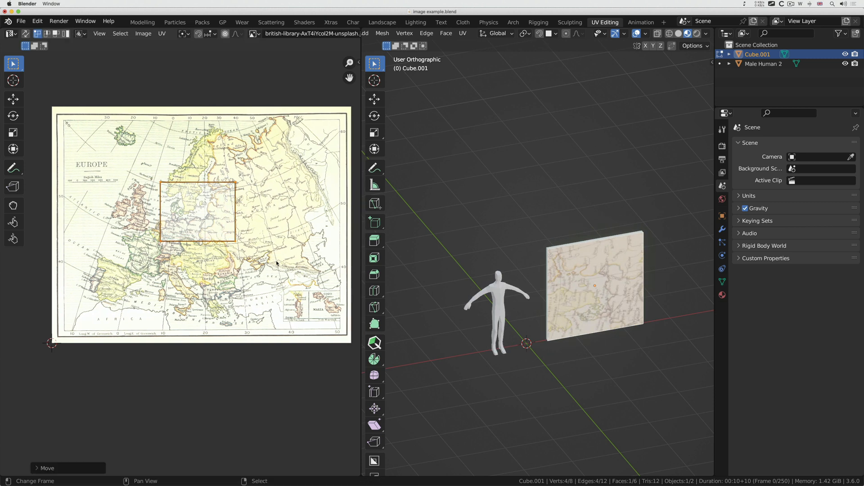
key(s)
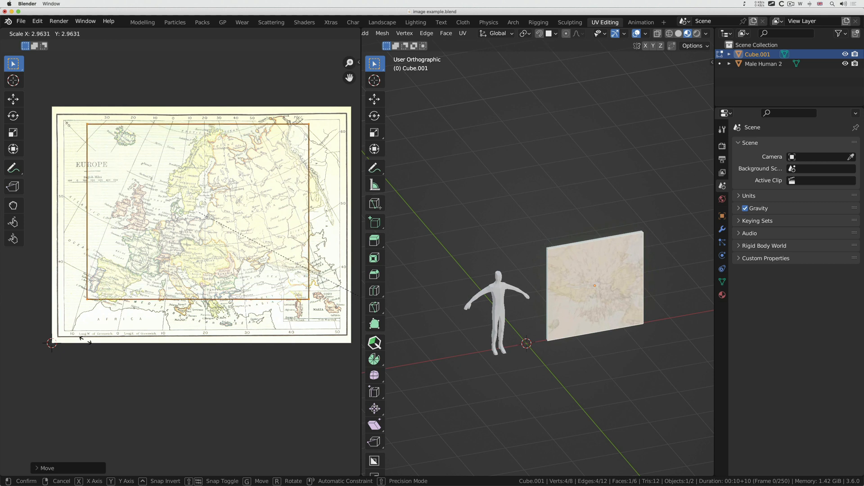
click(122, 358)
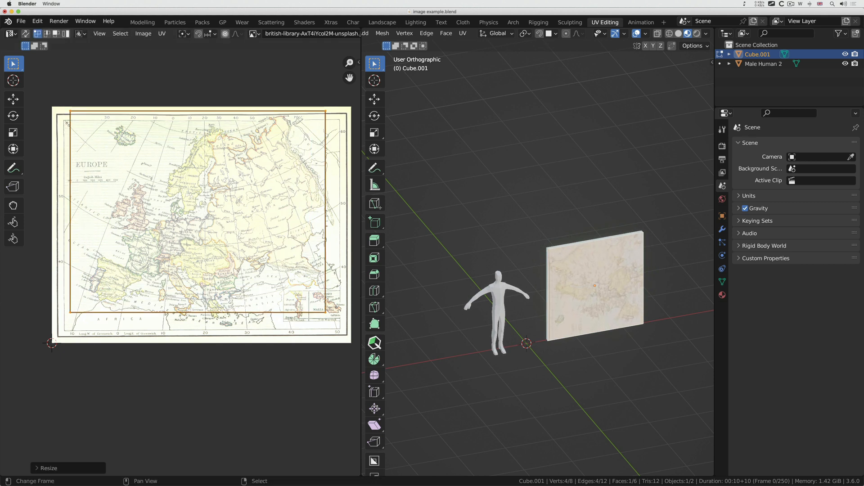
click(71, 99)
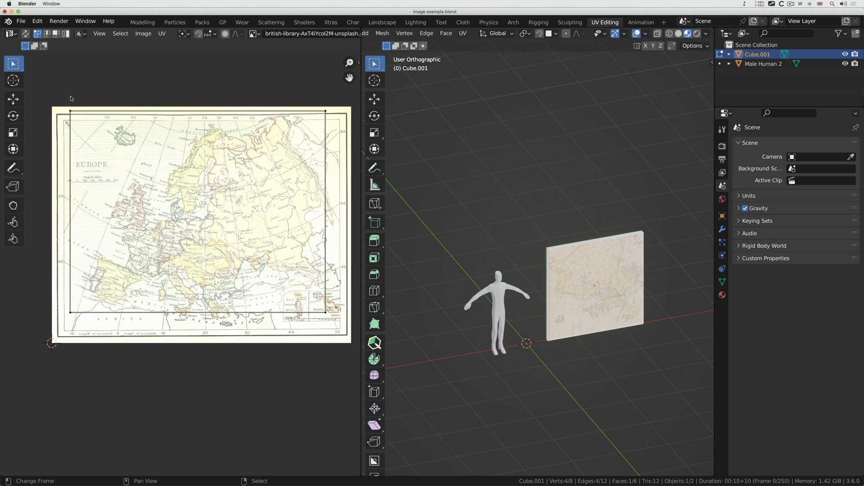
drag(57, 97, 330, 134)
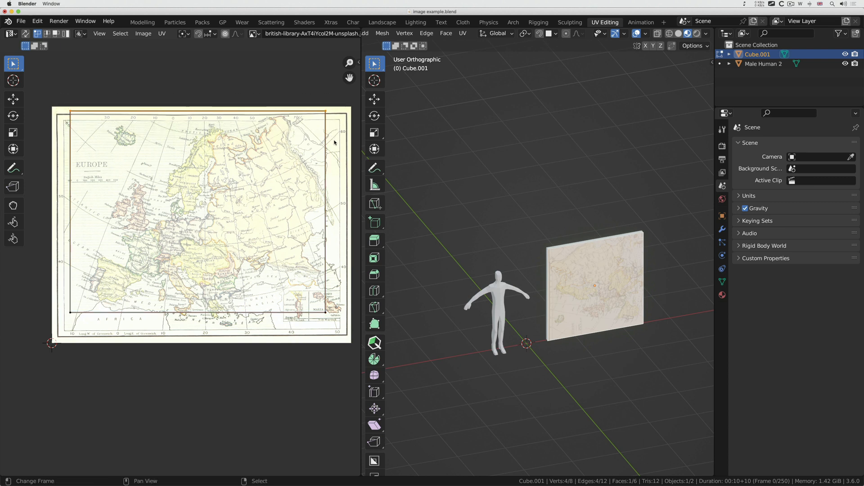
key(g)
key(x)
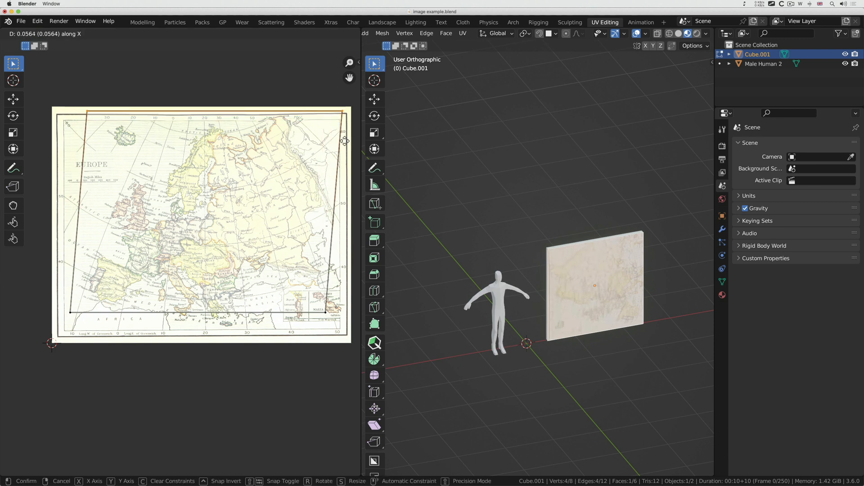
click(325, 140)
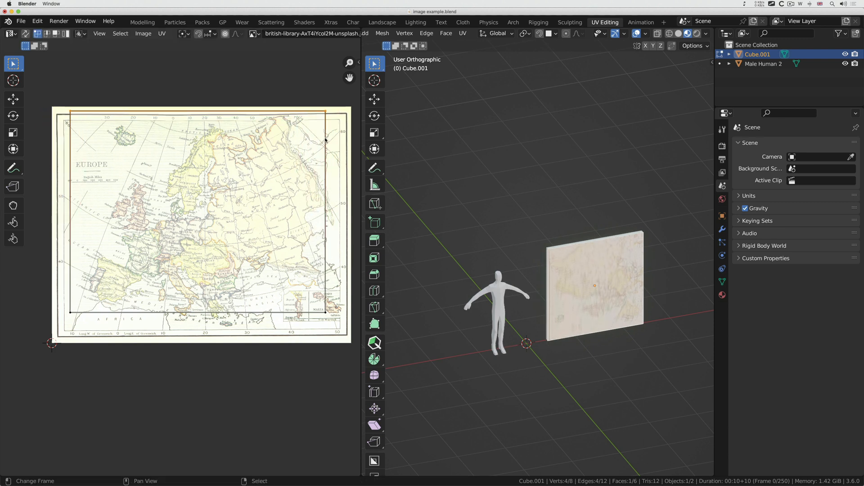
key(g)
key(y)
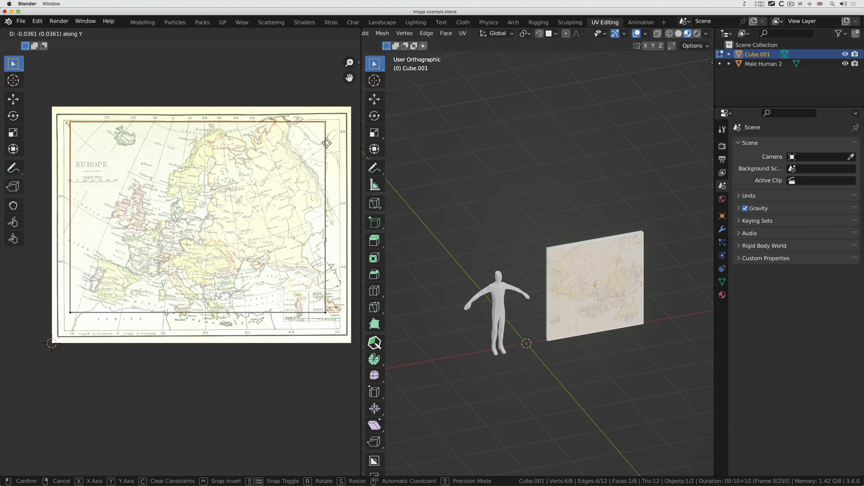
right_click(326, 146)
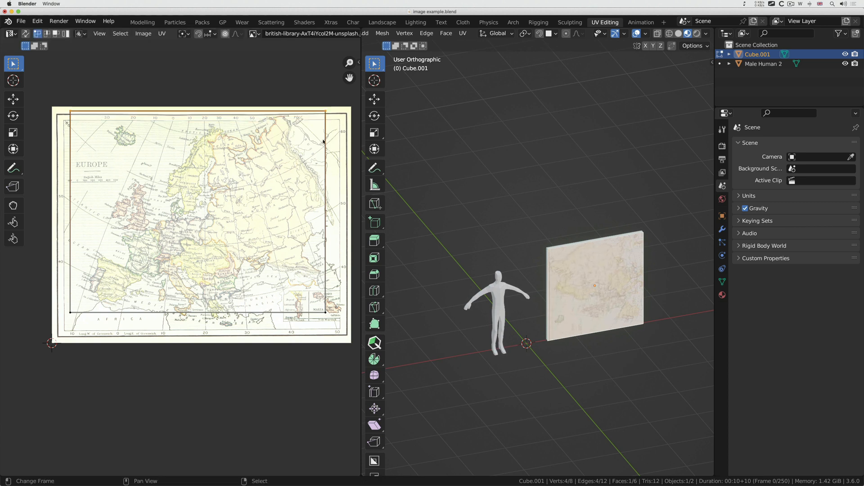
Select the UV rectangle's right edge and move it along X almost to the right border of the map image
key(a)
key(a)
drag(294, 92, 330, 324)
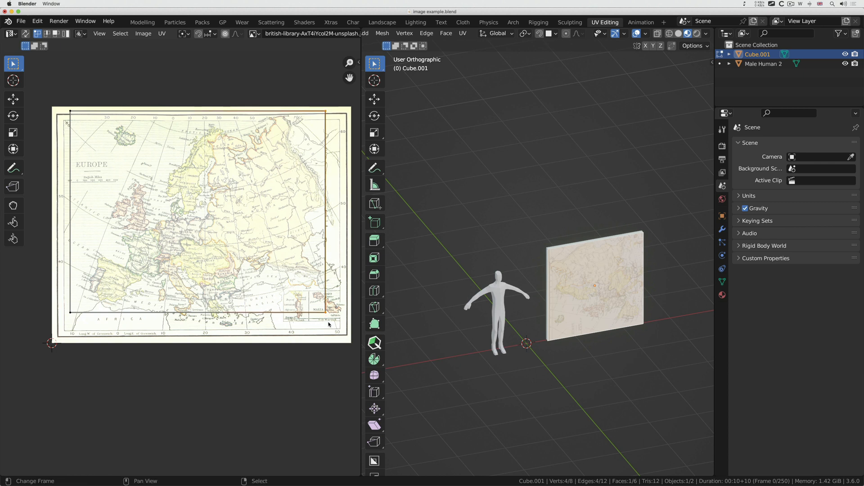
key(g)
key(x)
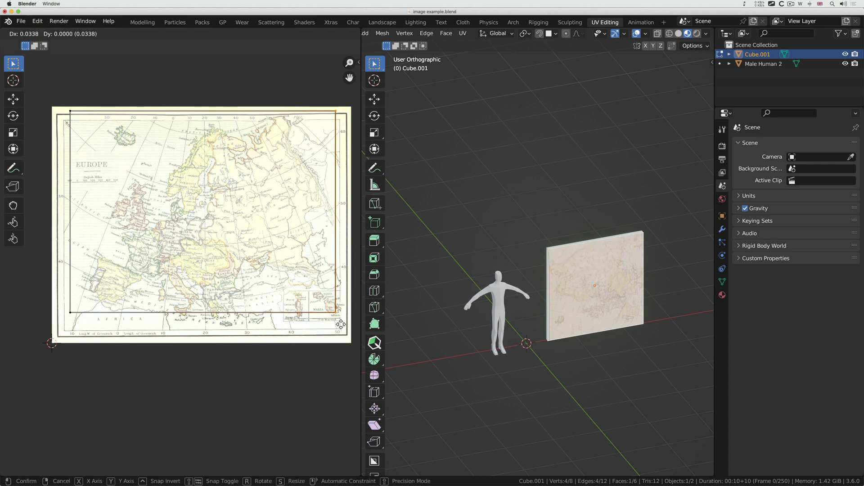
click(354, 324)
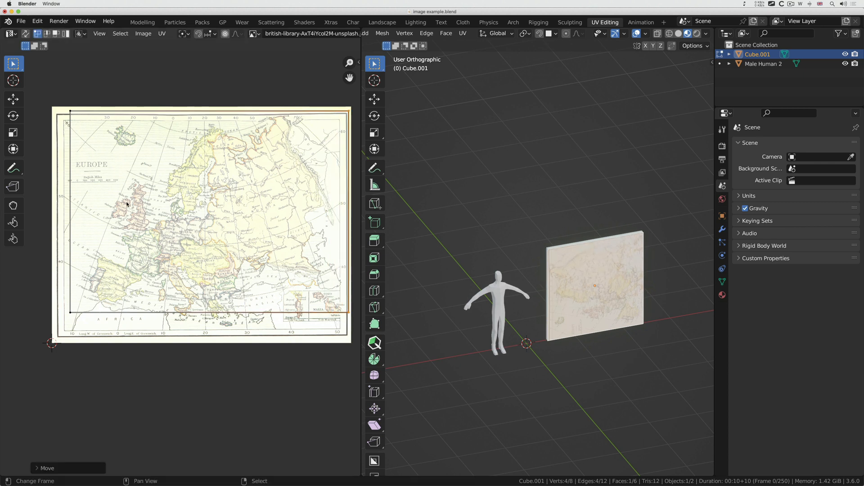
Select the front face UV rectangle's left edge and move it along X almost to the map image's left border
key(alt+a)
key(b)
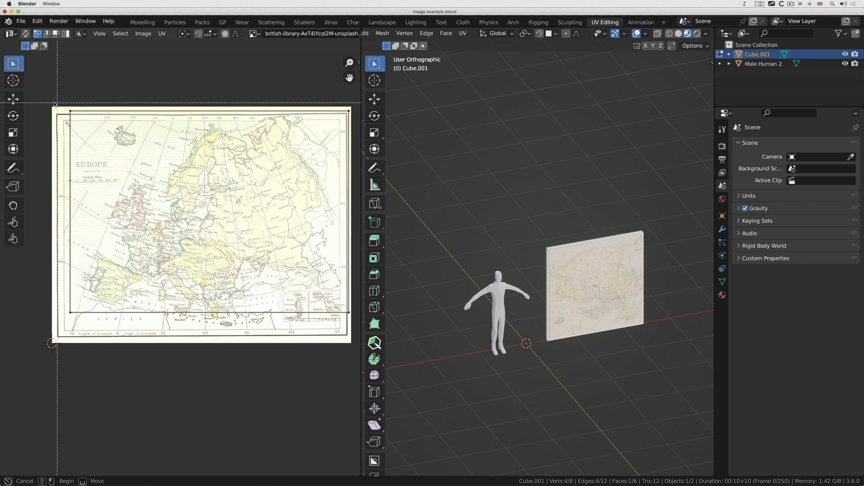
drag(63, 103, 96, 324)
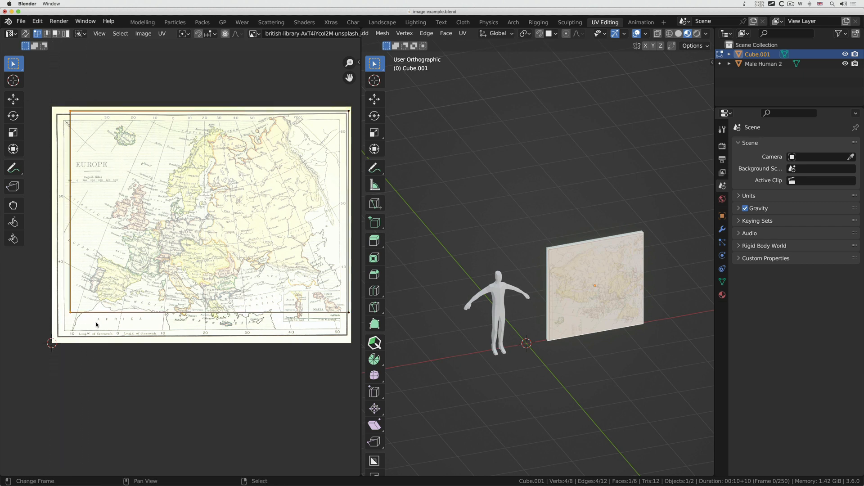
key(b)
drag(55, 97, 86, 333)
middle_drag(77, 329, 80, 329)
scroll(80, 329, right, 1)
key(g)
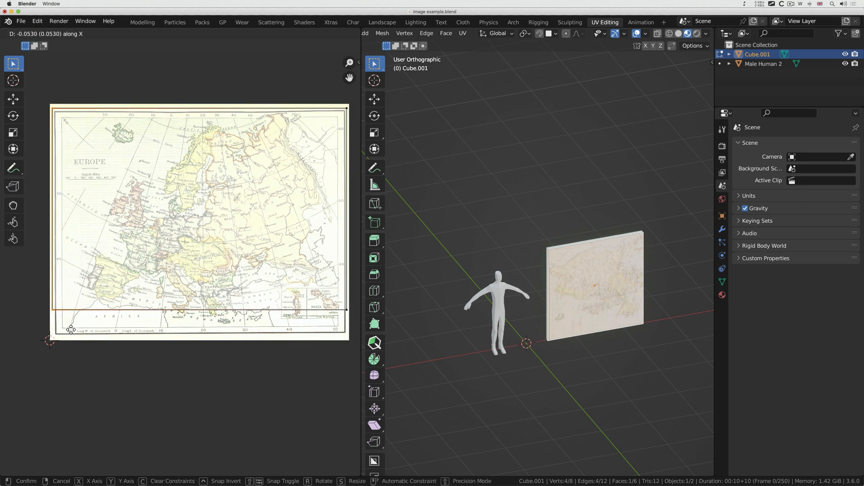
click(71, 330)
Select the UV rectangle's lower edge and move it along Y almost to the bottom border of the map image
click(93, 280)
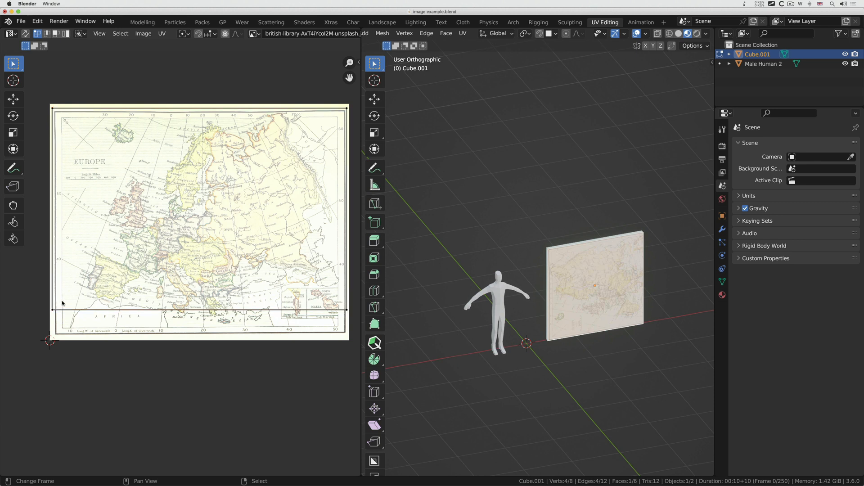
key(b)
drag(45, 300, 335, 330)
key(g)
key(y)
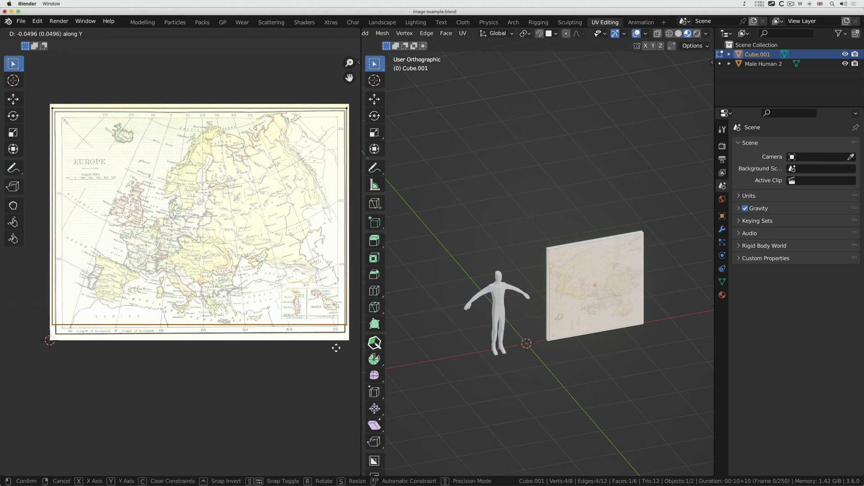
click(337, 358)
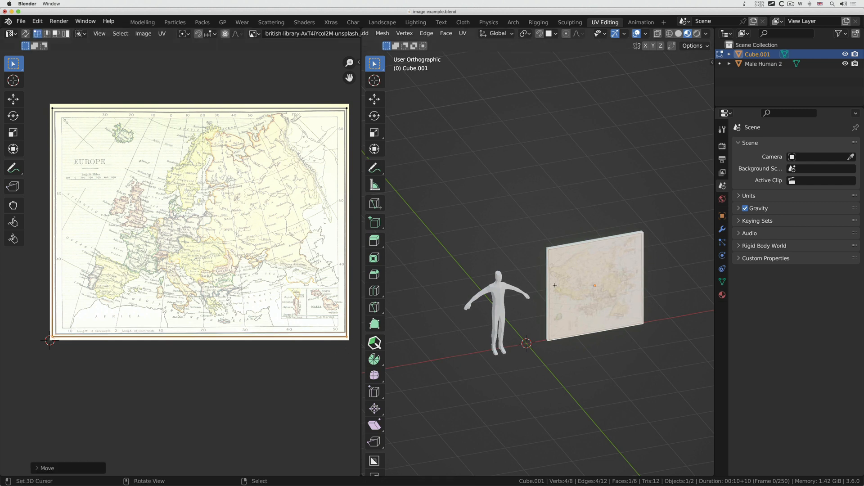
Select the front face's whole UV rectangle and rotate it by 90° three times so the map reads upright on the slab
middle_drag(620, 257, 607, 257)
ctrl+scroll(629, 256, up, 5)
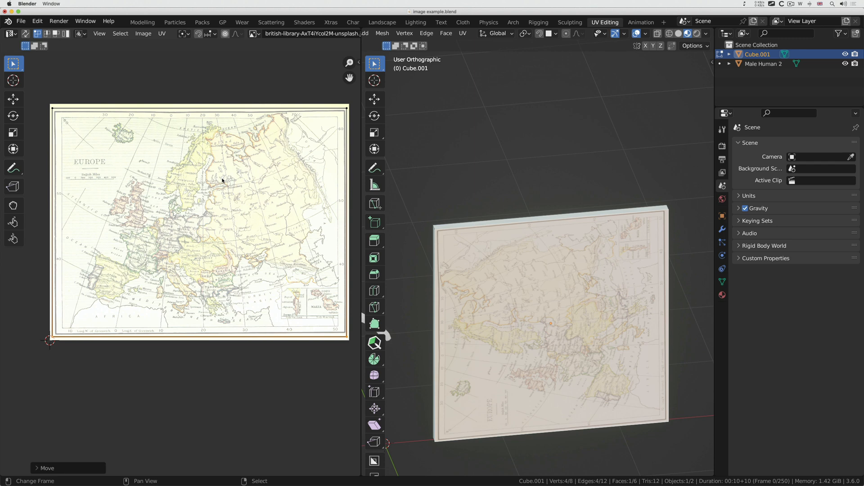
key(a)
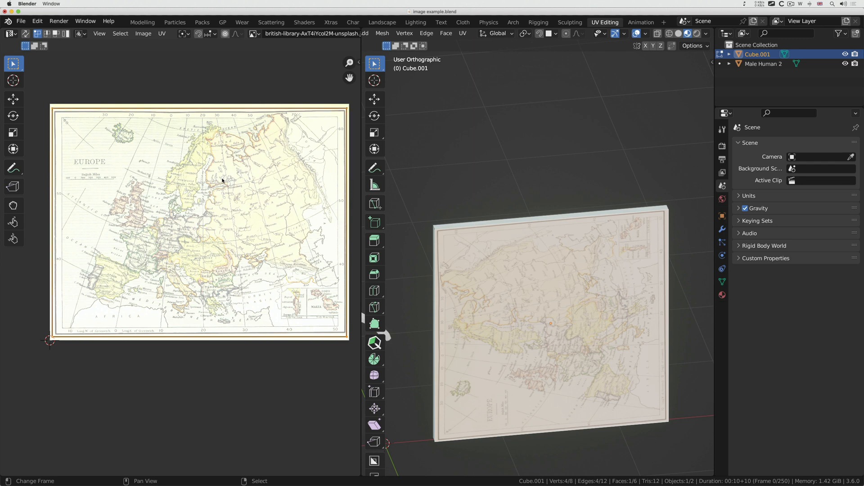
text(r90)
key(Return)
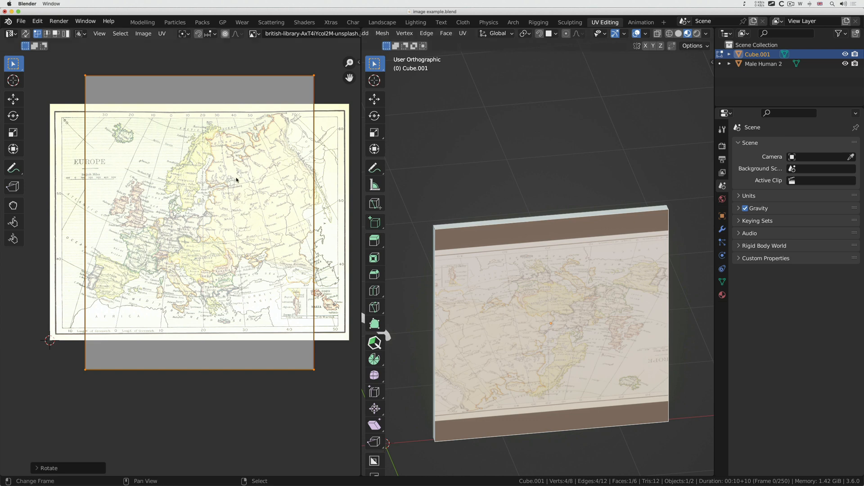
text(r90)
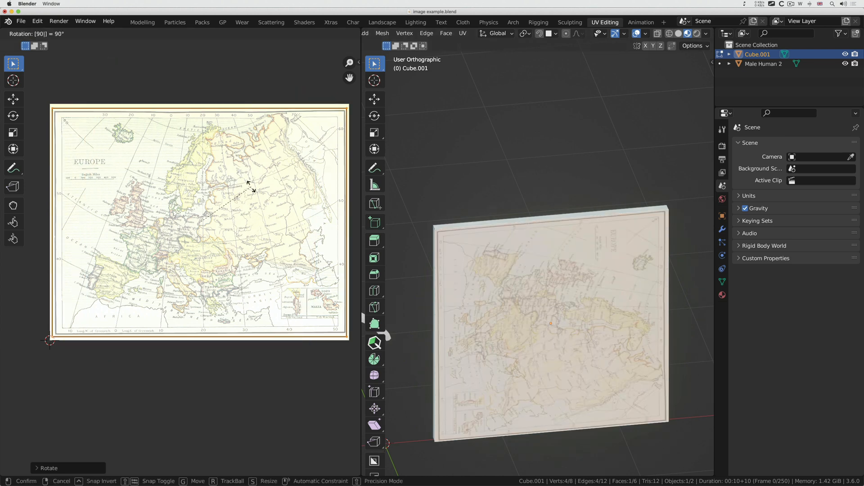
key(Return)
text(r90)
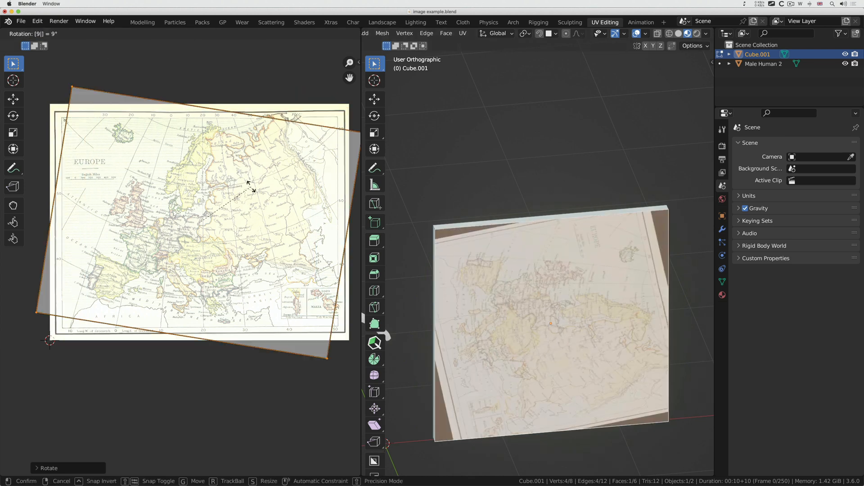
key(Return)
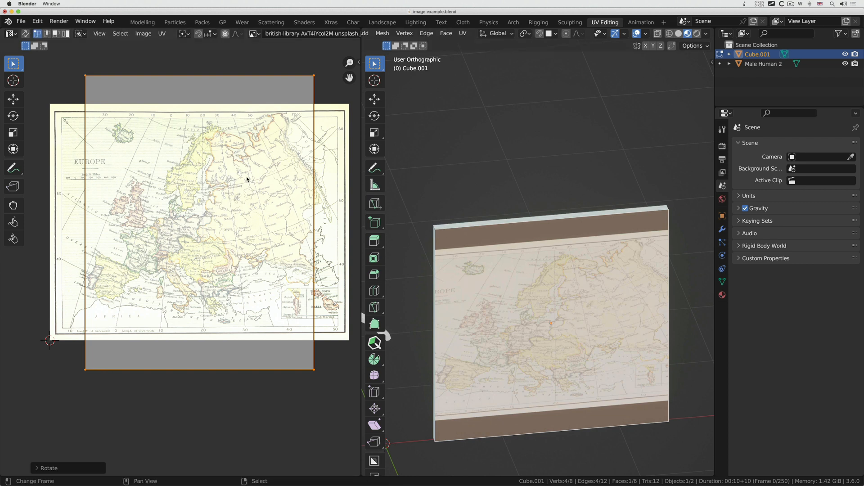
Scale the front face's UV rectangle down along Y and up along X by about 1.29 to match the map's borders
key(s)
key(y)
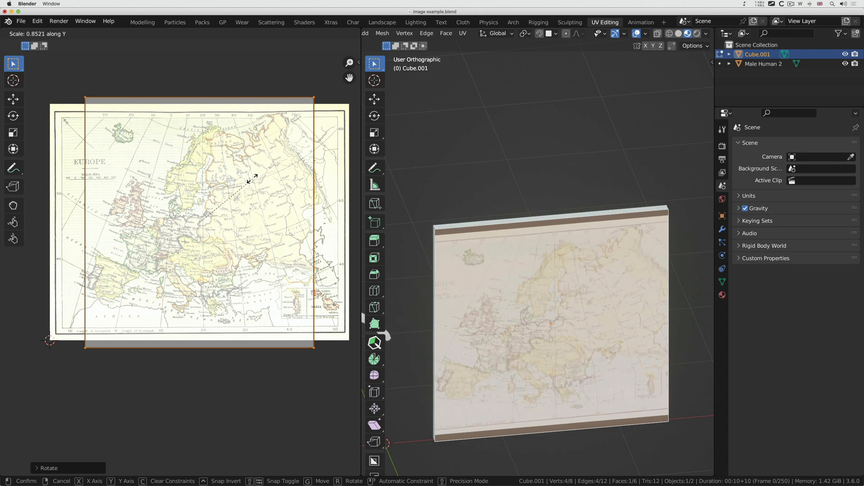
click(239, 173)
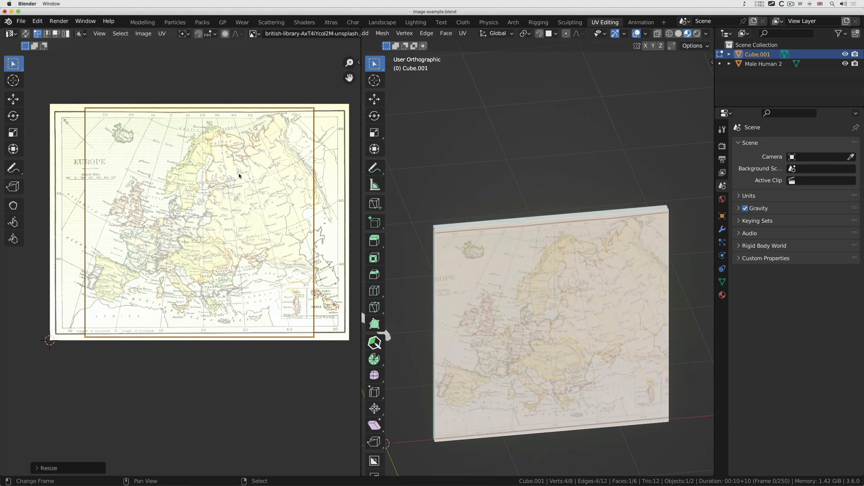
key(s)
key(x)
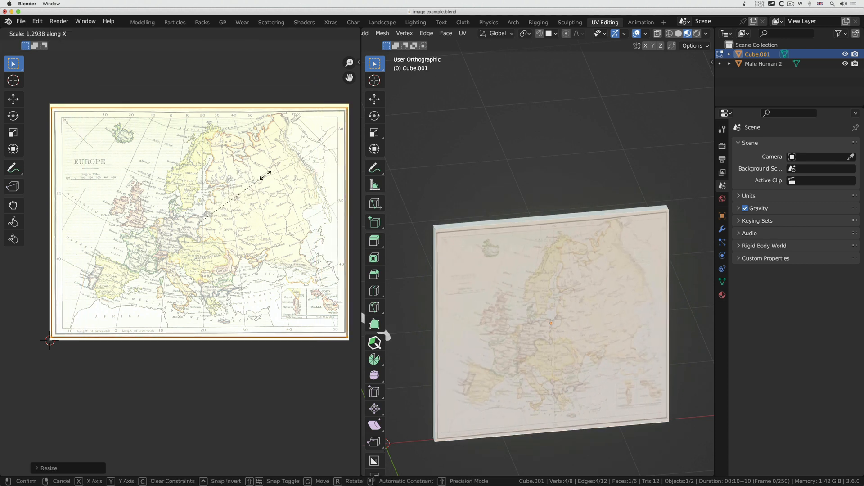
click(266, 176)
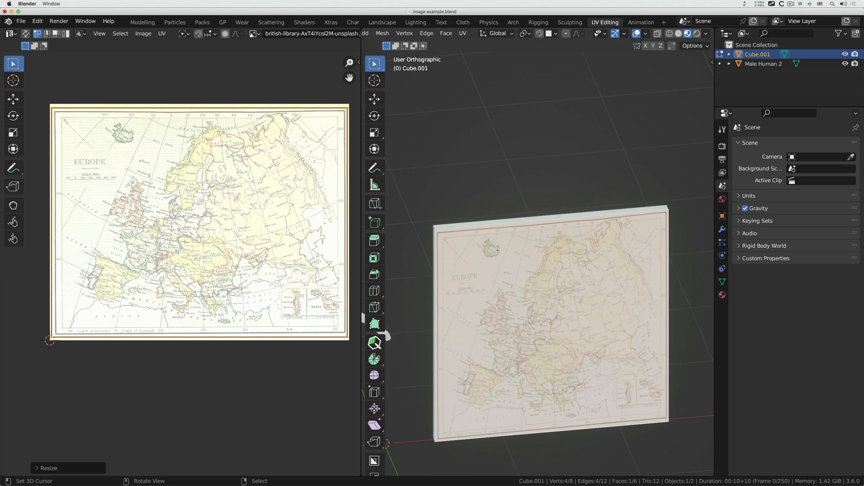
Select the slab's back face, scale its UV rectangle down to a small box, and move it beside the EUROPE title
middle_drag(397, 247, 509, 269)
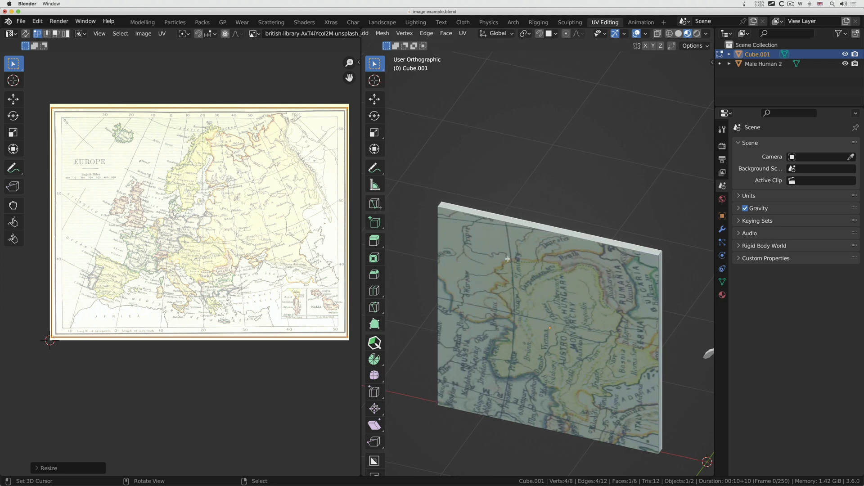
right_click(564, 291)
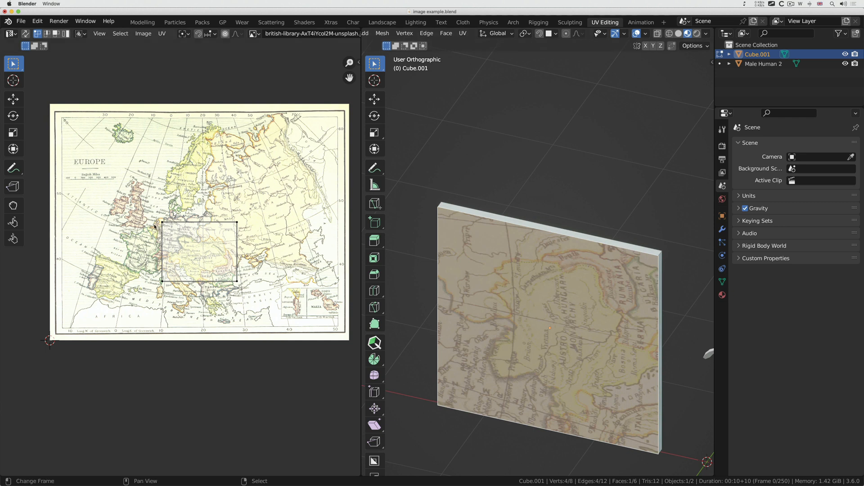
drag(152, 219, 248, 290)
key(s)
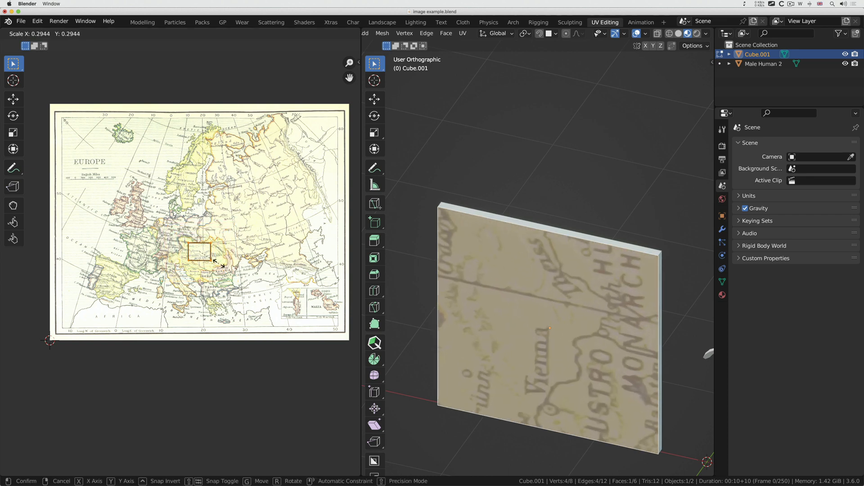
click(210, 260)
key(g)
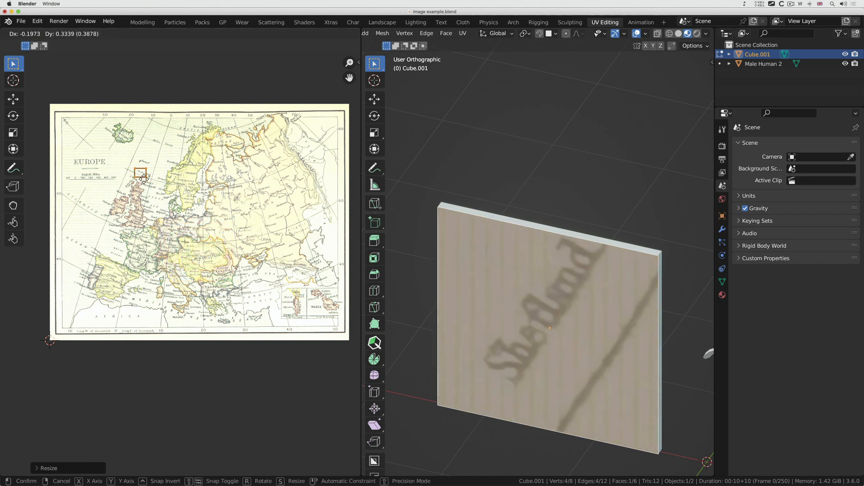
click(123, 168)
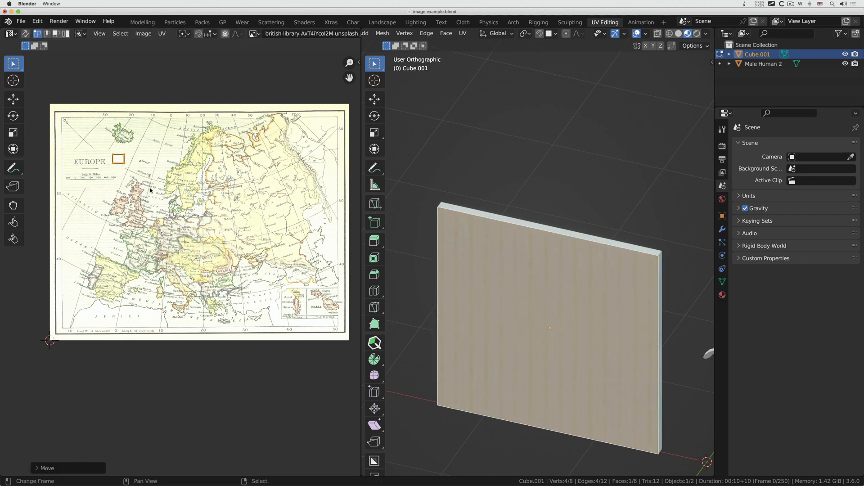
Shrink the back face's UV rectangle further and move it onto the blank paper margin above the map's frame
key(s)
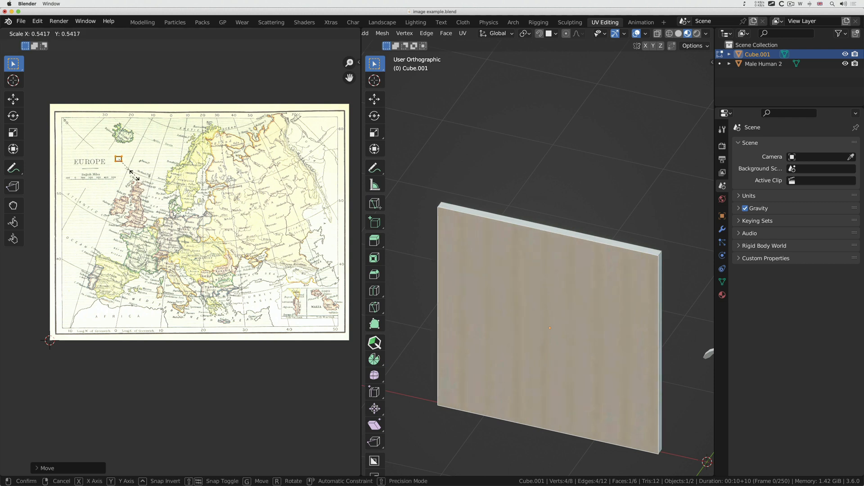
click(133, 177)
scroll(133, 177, right, 3)
scroll(133, 177, up, 2)
key(g)
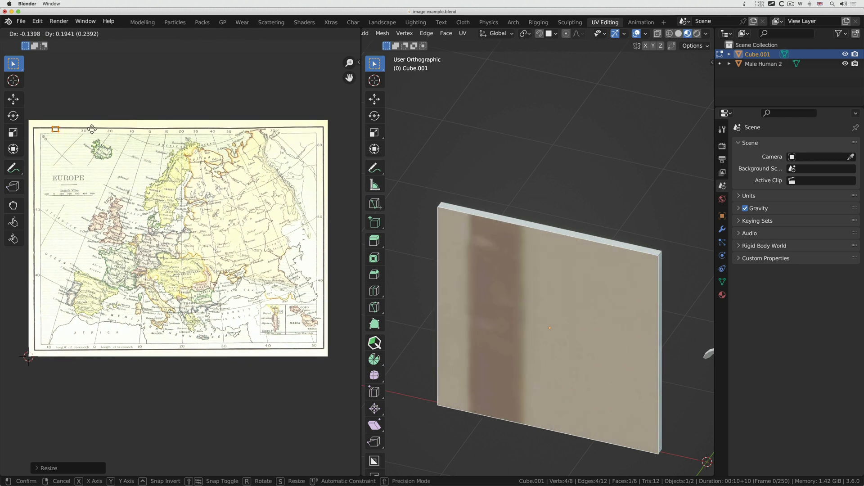
click(89, 125)
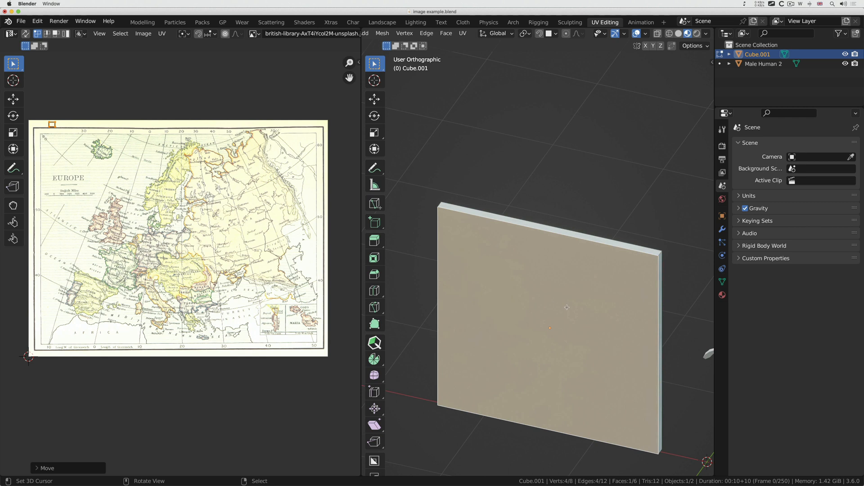
Select the slab's top face, shrink its UV rectangle to a tiny box, and move it to the blank margin above the map
scroll(566, 307, right, 5)
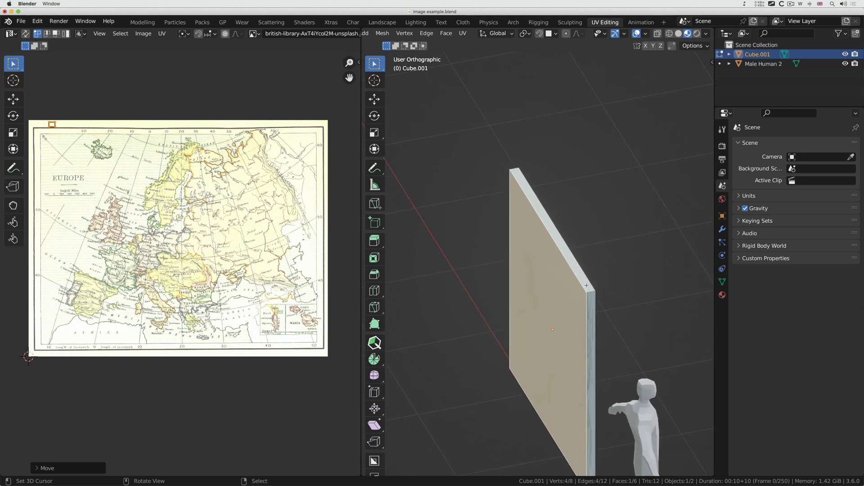
key(super+z)
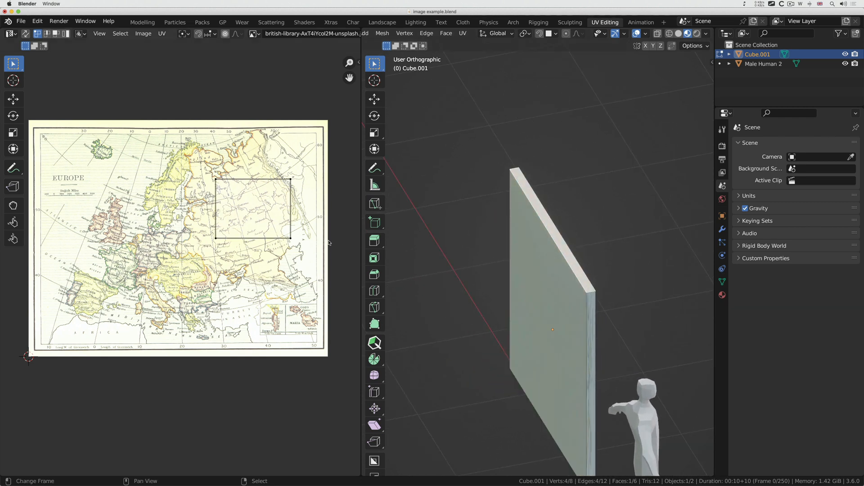
key(a)
key(g)
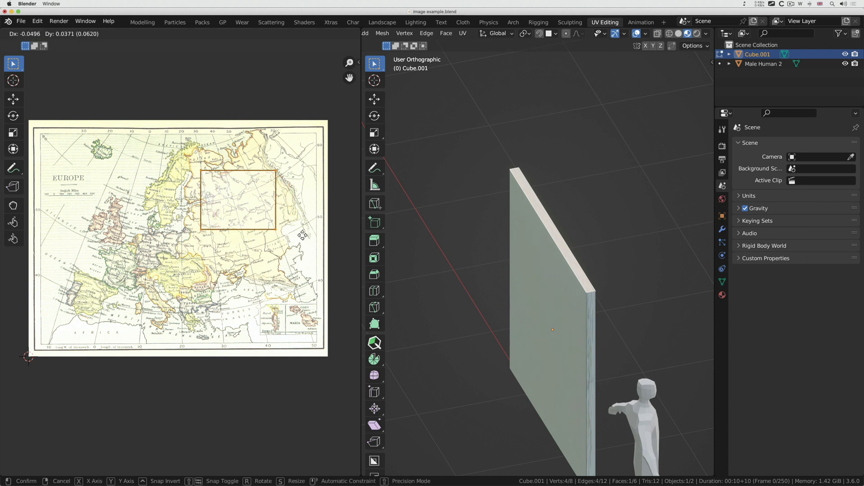
click(241, 235)
key(s)
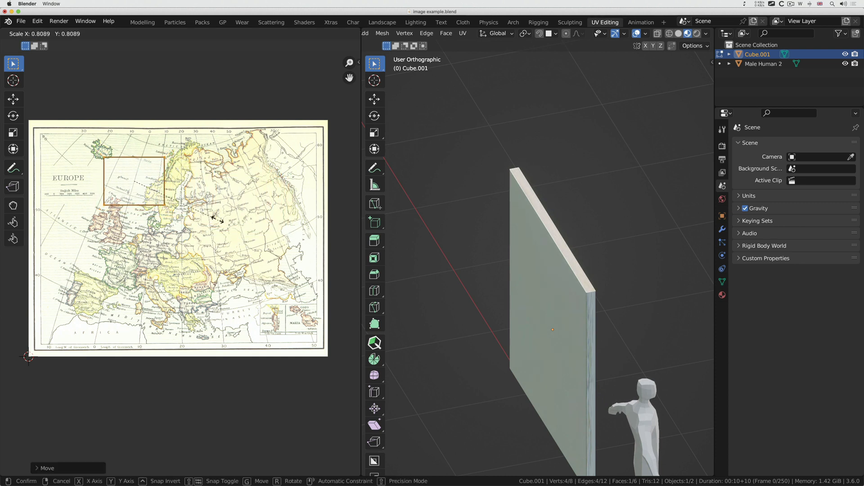
click(144, 185)
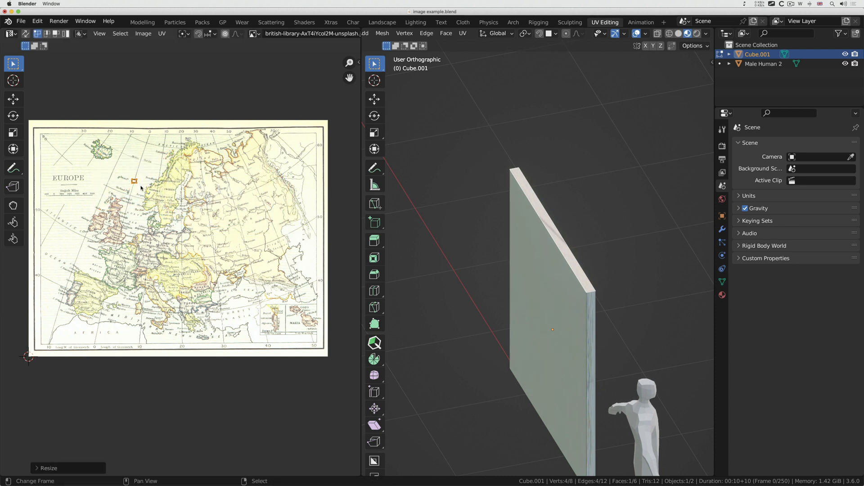
key(g)
click(53, 131)
Select the slab's narrow side face nearest the human figure, shrink its UVs, and move them onto the map's blank upper margin
click(589, 332)
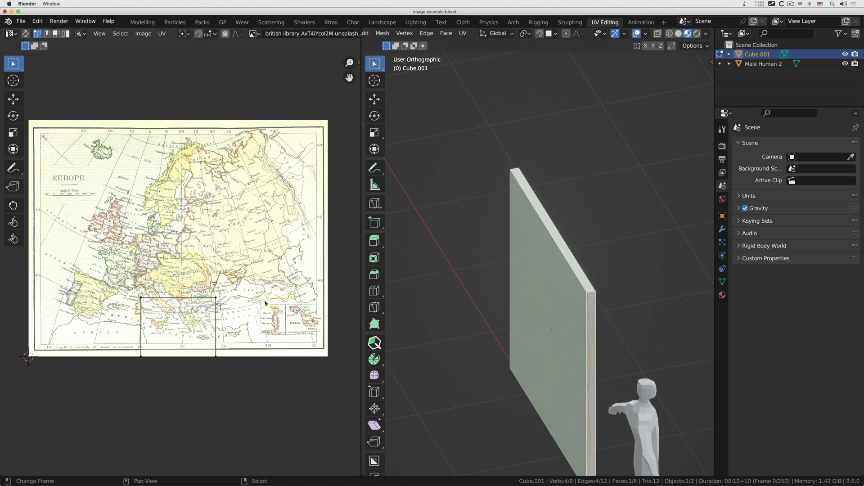
key(s)
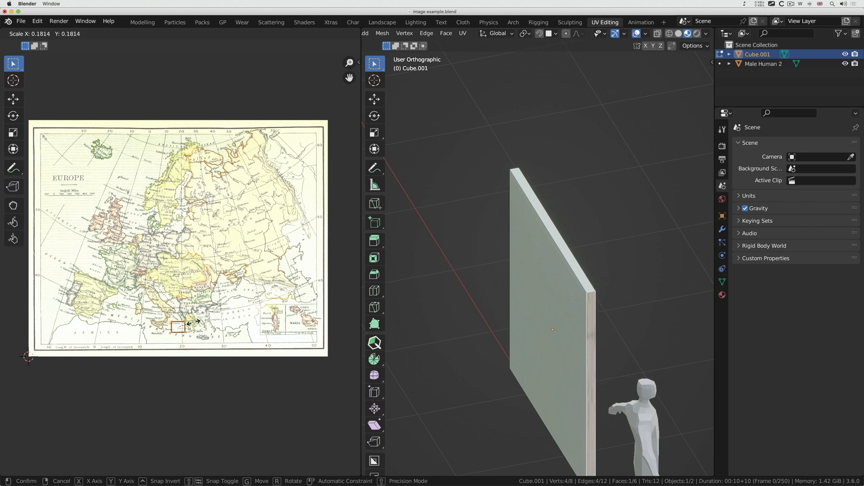
click(188, 324)
key(g)
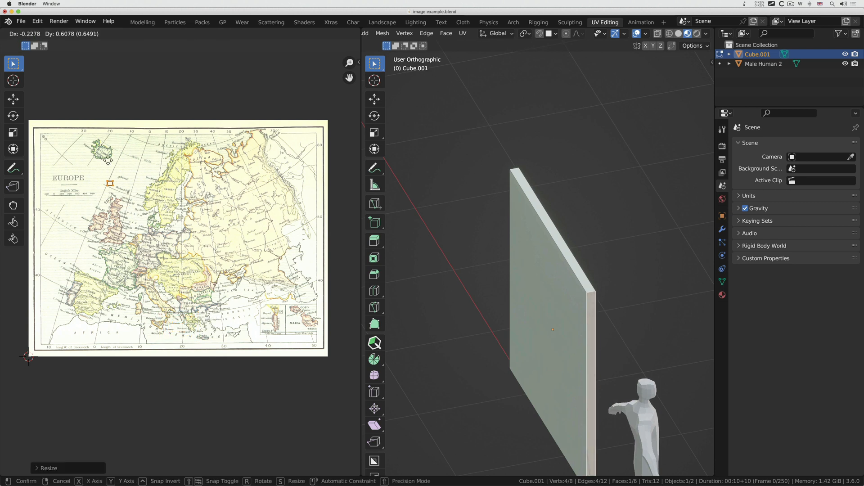
click(82, 125)
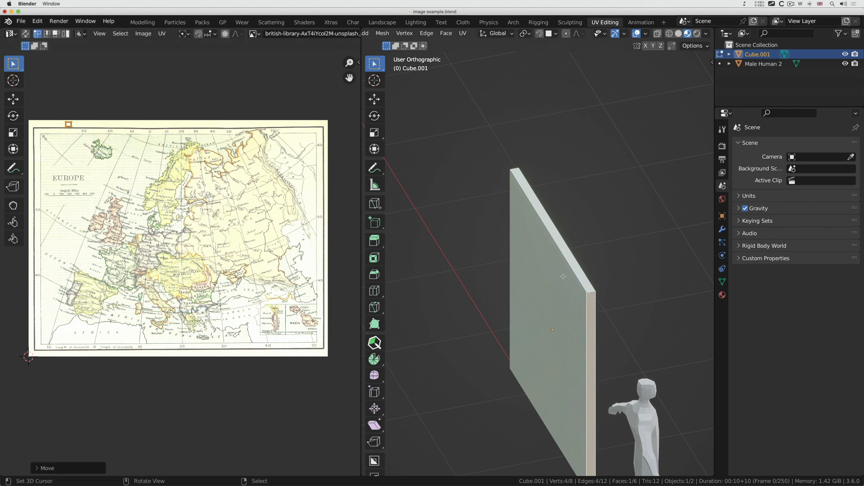
Select the slab's bottom face, shrink its UV rectangle to a tiny box, and move it onto the map's blank upper margin
scroll(558, 278, down, 8)
shift+scroll(558, 278, down, 6)
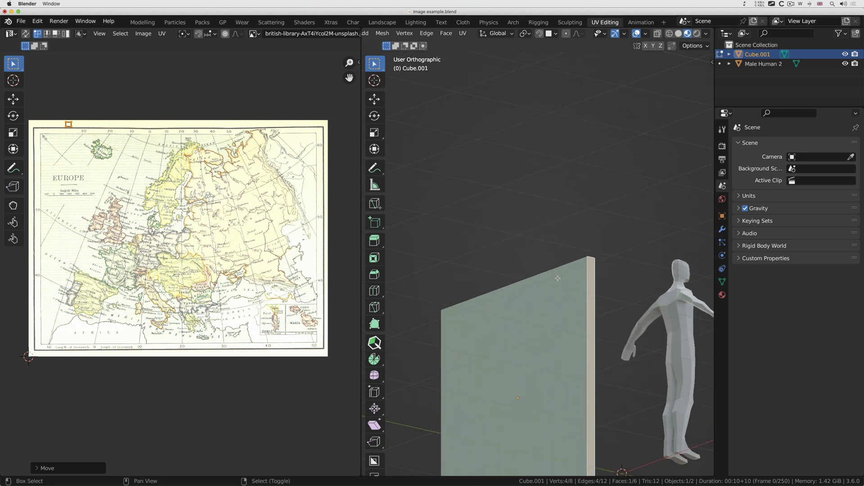
shift+scroll(558, 278, down, 4)
click(544, 355)
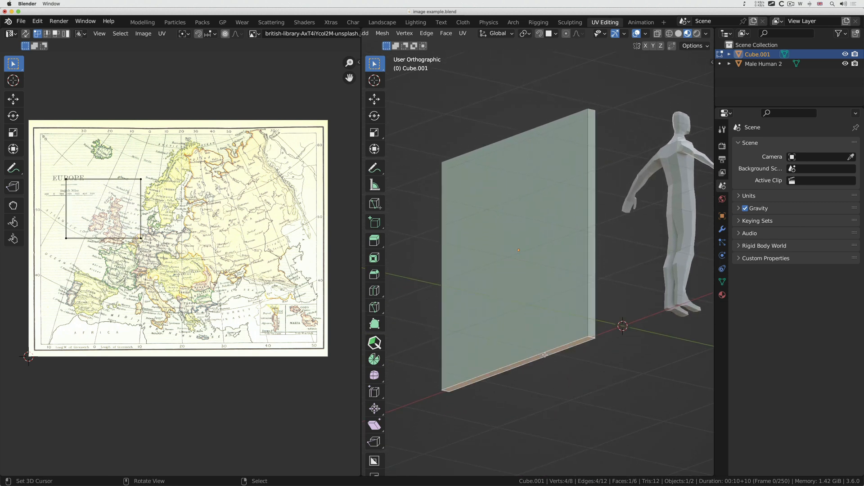
key(a)
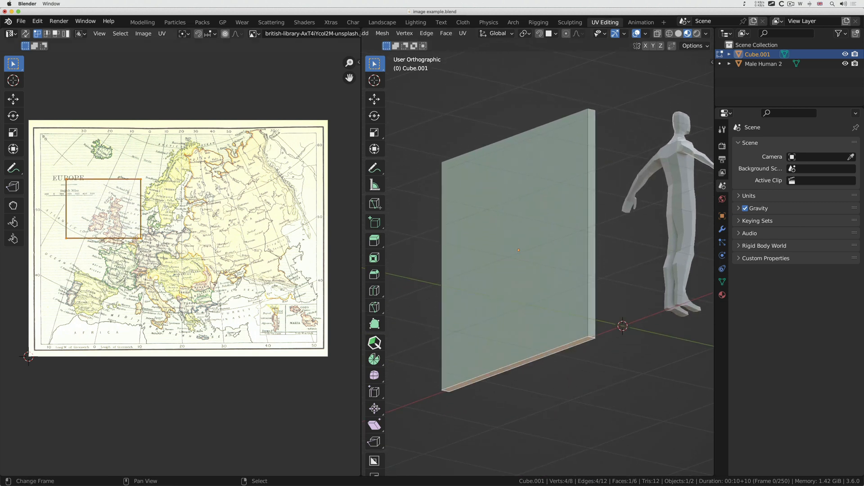
key(s)
click(113, 217)
key(g)
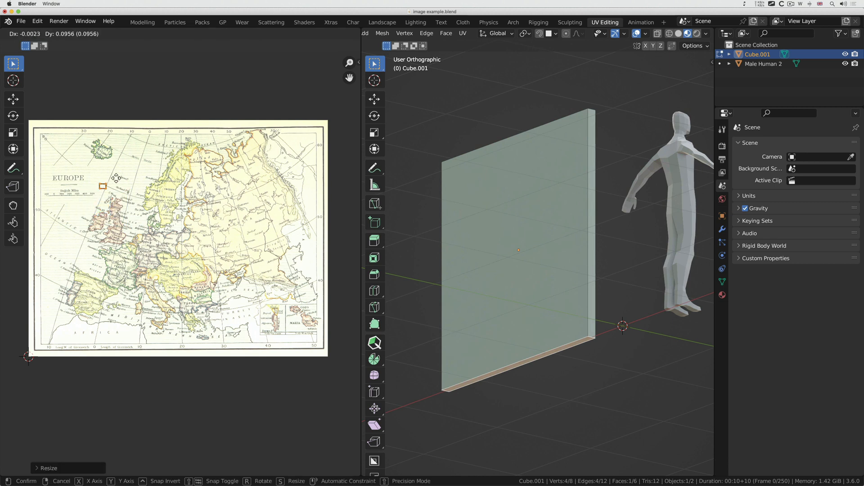
click(94, 131)
Select the slab's remaining narrow side face, shrink its UV rectangle, and fit it within the blank margin above the map's frame
middle_drag(455, 306, 452, 291)
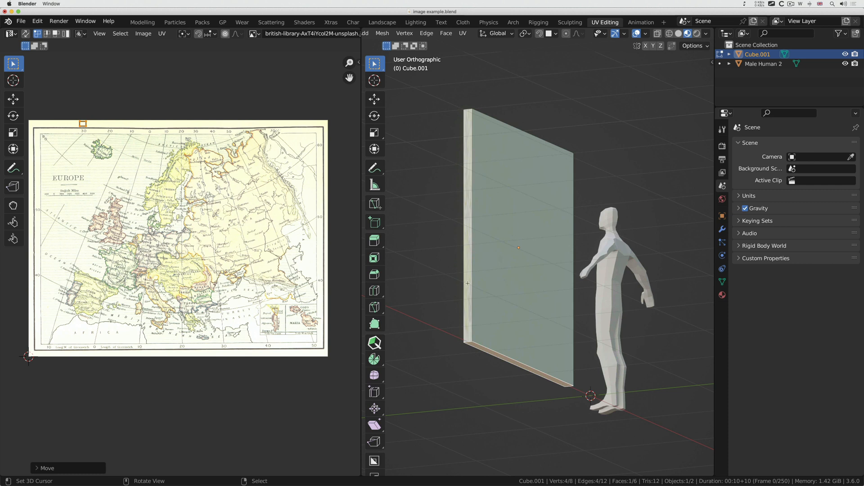
right_click(467, 283)
key(a)
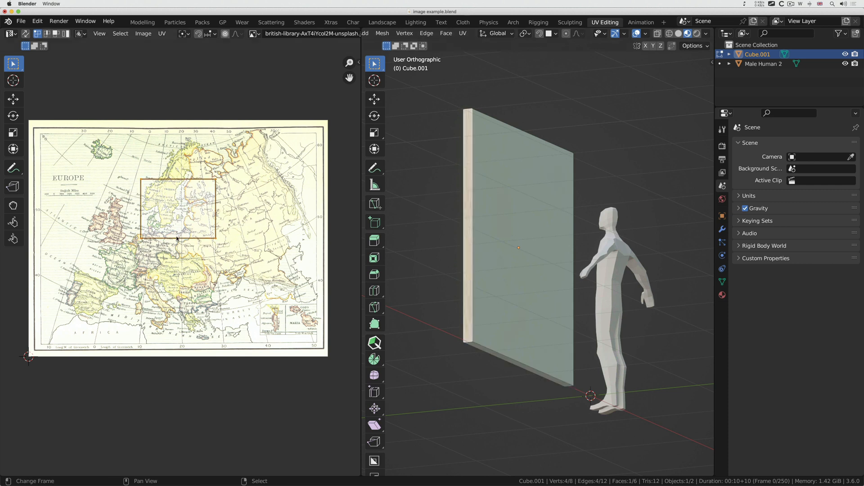
key(g)
click(138, 195)
key(s)
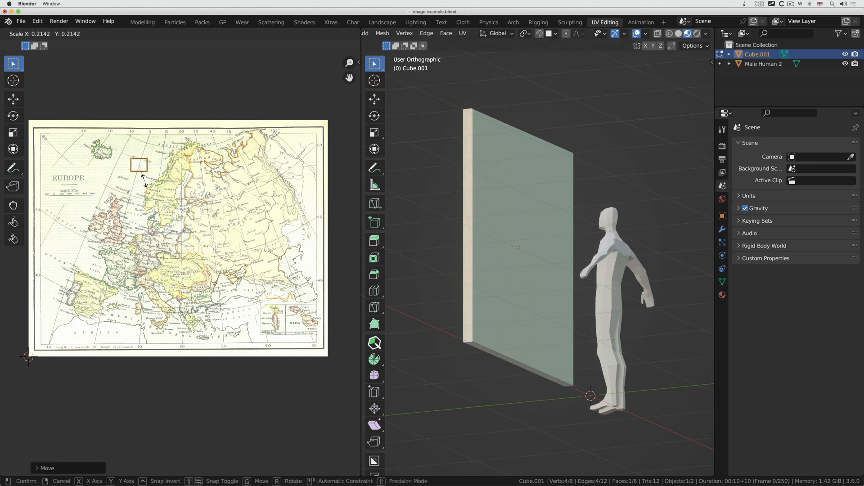
click(143, 180)
key(g)
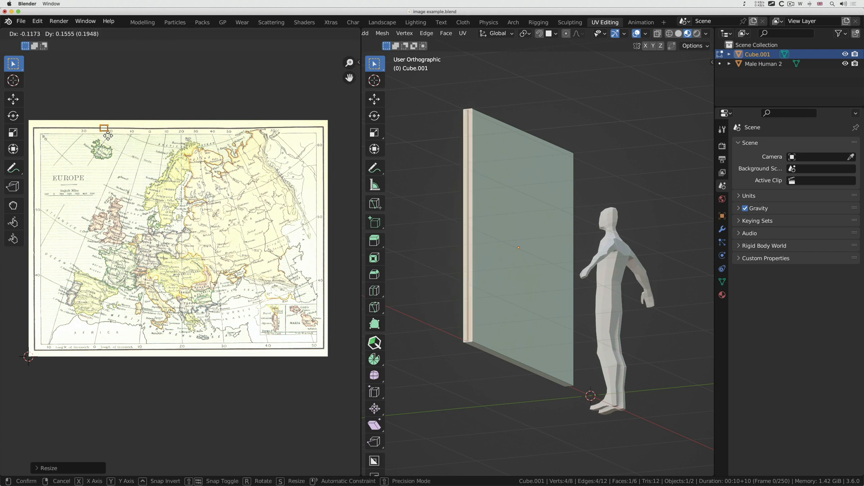
click(107, 134)
key(s)
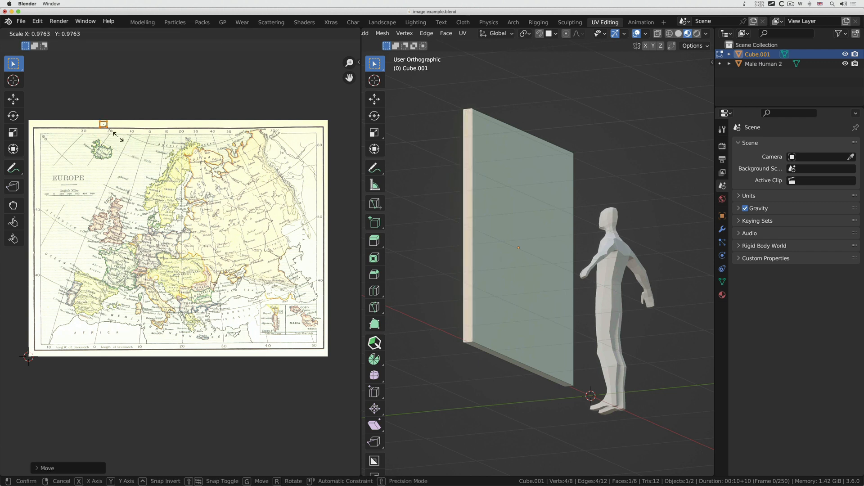
click(118, 137)
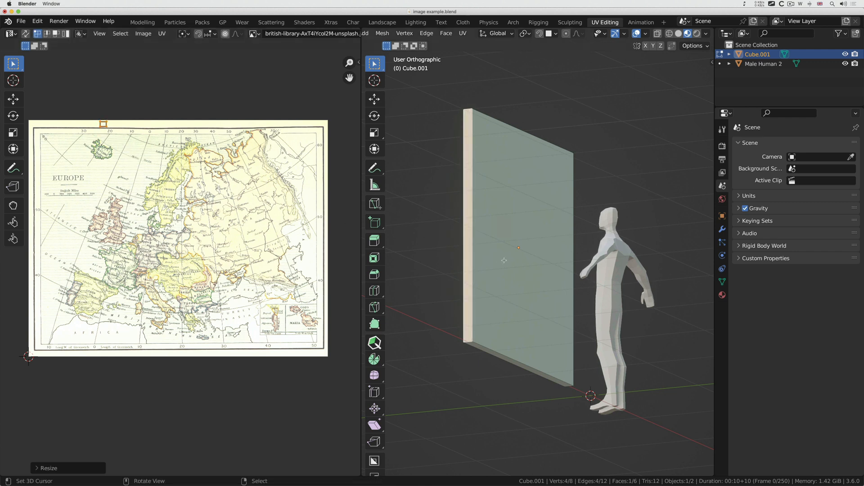
With all slab faces selected, shift the small UV boxes in the upper margin slightly sideways and scale them down as a group
key(a)
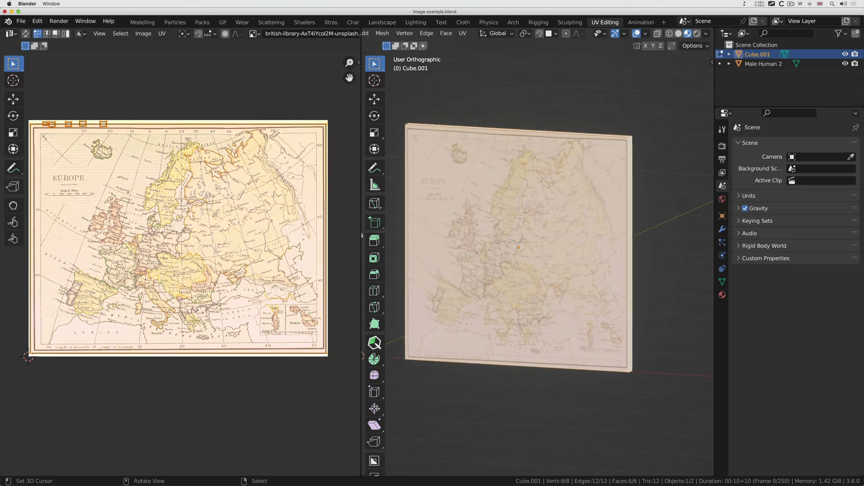
middle_drag(477, 252, 498, 259)
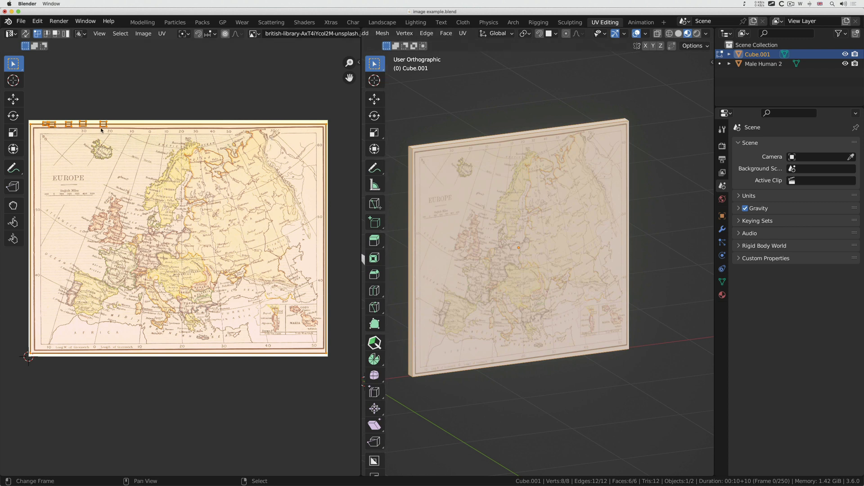
click(45, 104)
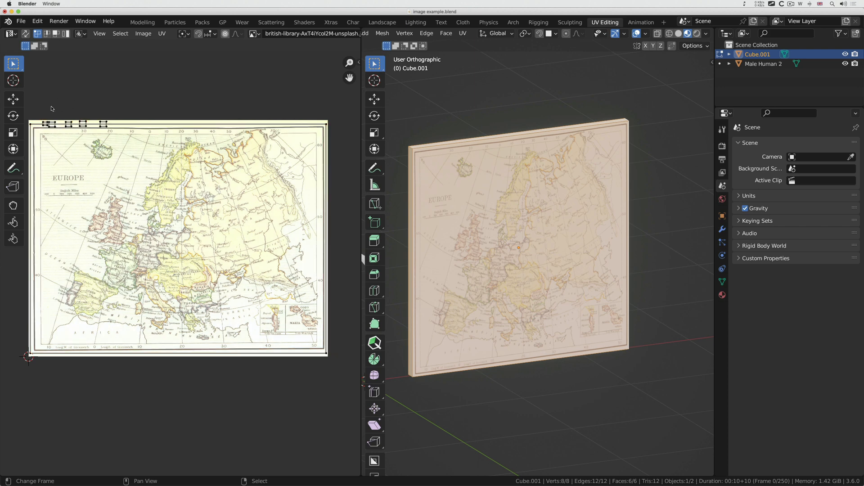
drag(38, 106, 122, 140)
key(g)
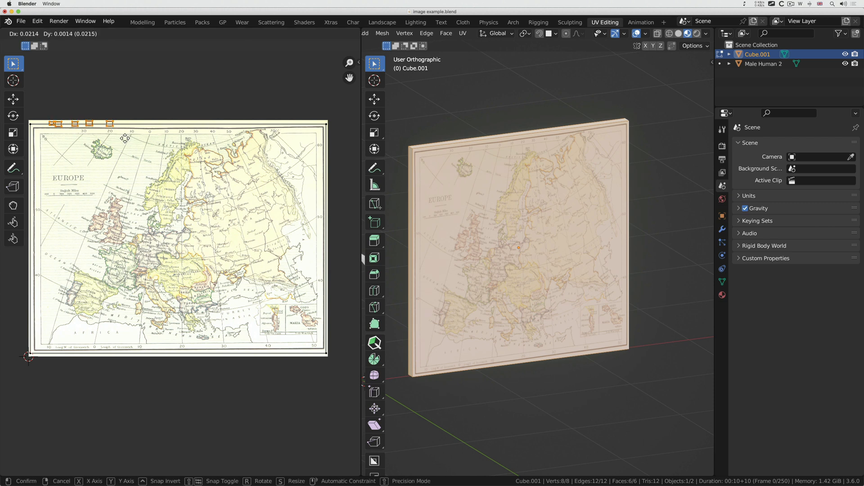
click(125, 138)
key(s)
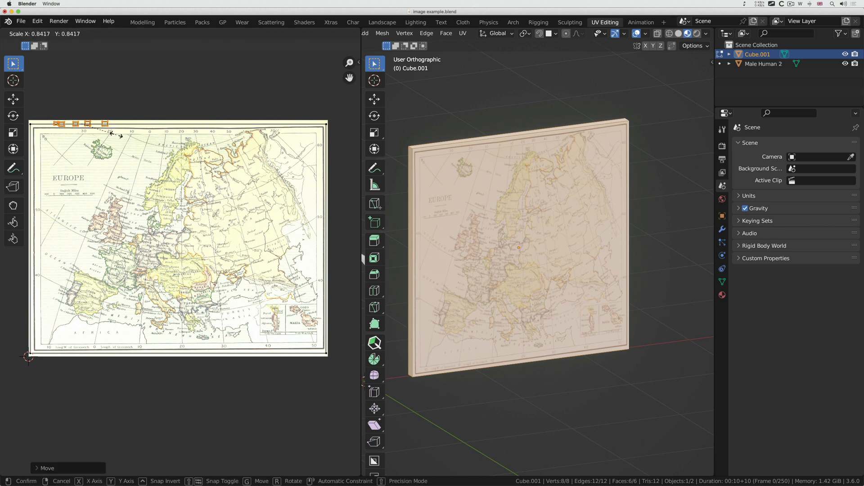
click(116, 134)
key(s)
click(113, 135)
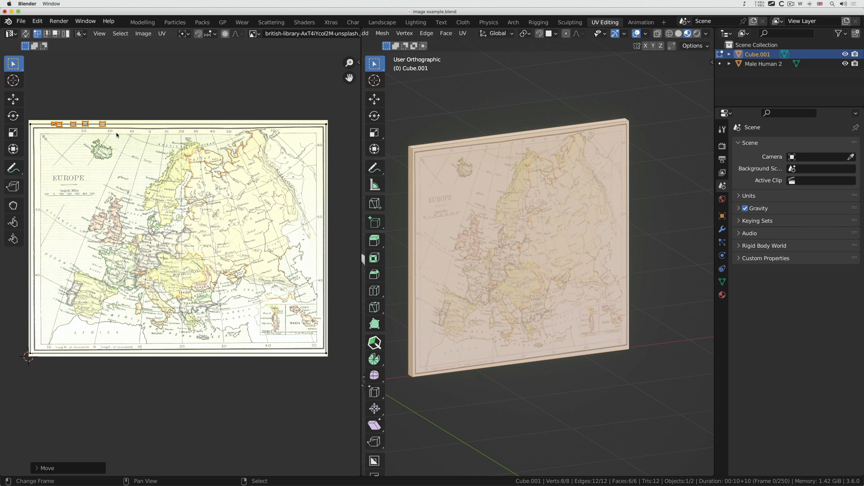
Place the 2D cursor just above the map with the UVs deselected, and save the blend file
shift+right_click(121, 114)
click(233, 194)
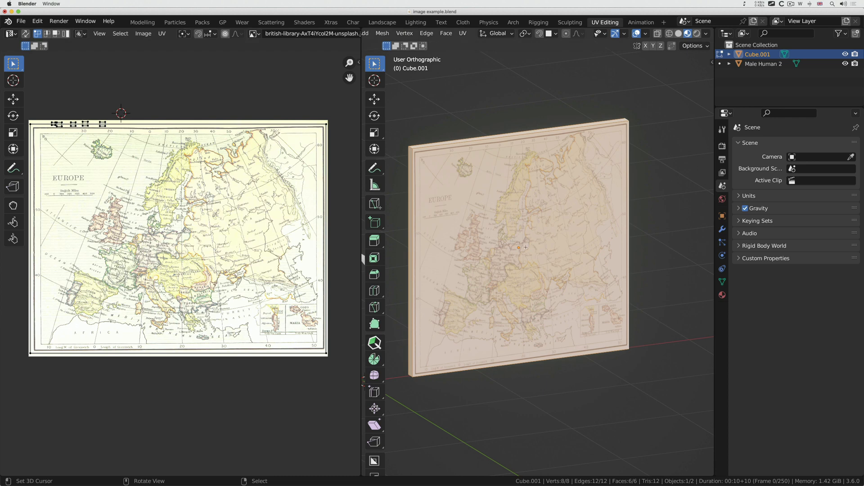
mouse_move(525, 247)
middle_down()
mouse_move(666, 247)
mouse_move(525, 246)
middle_up()
key(ctrl+s)
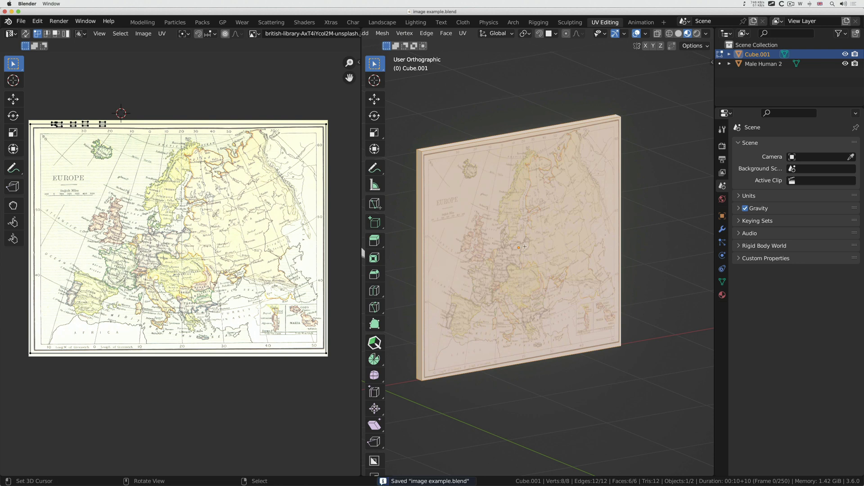
Switch to the Modelling workspace and preview the map sign in Rendered shading with a perspective view
click(140, 23)
scroll(338, 242, down, 6)
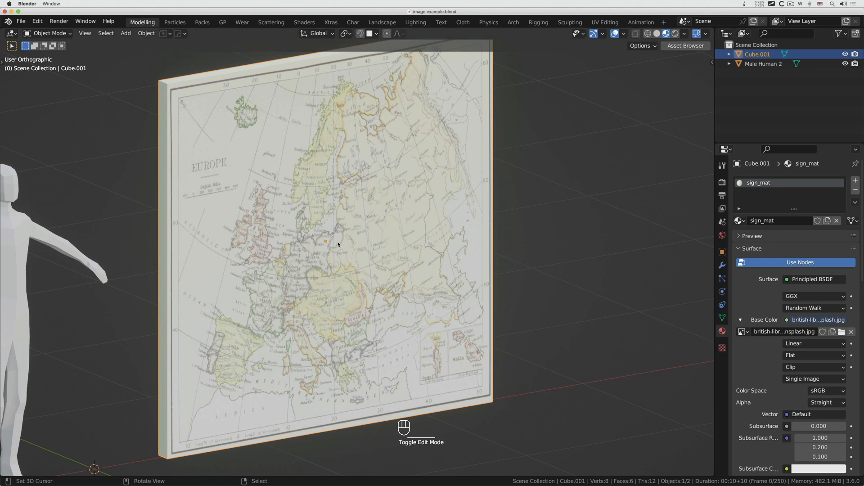
scroll(338, 242, right, 6)
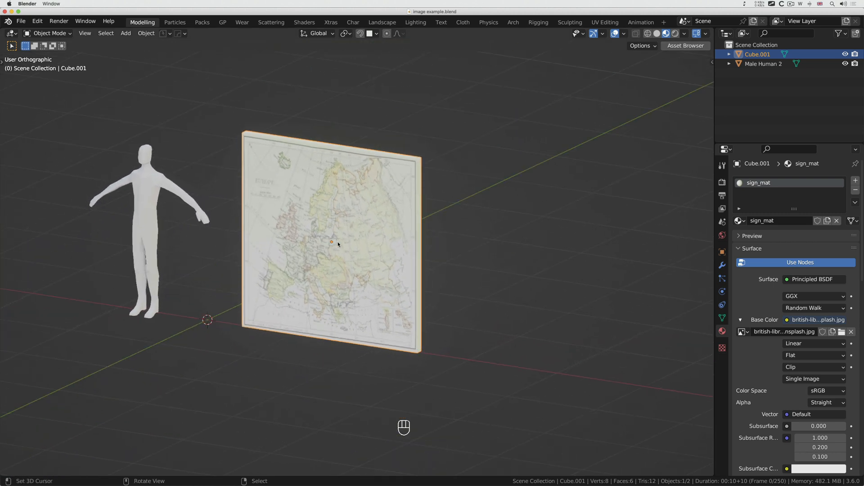
scroll(338, 241, left, 5)
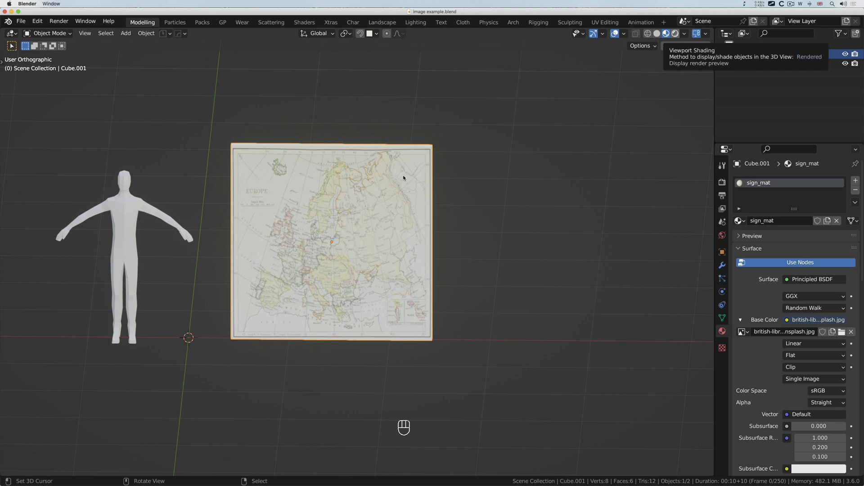
key(z)
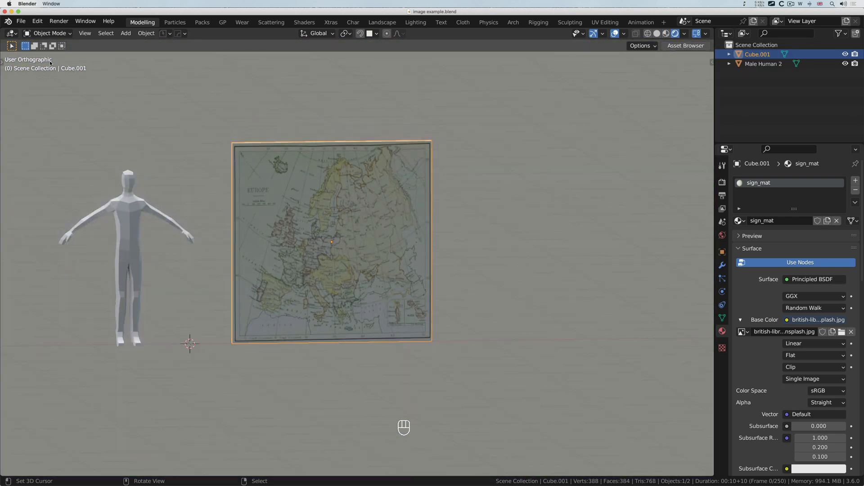
key(KP_5)
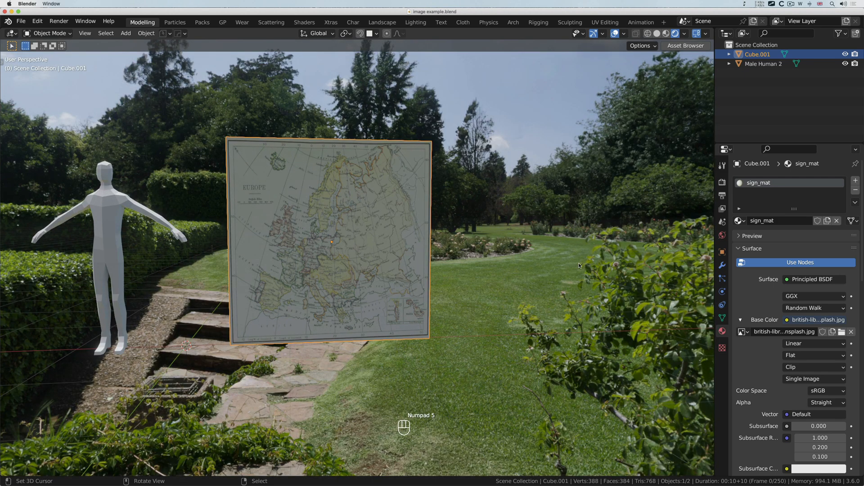
scroll(512, 227, down, 4)
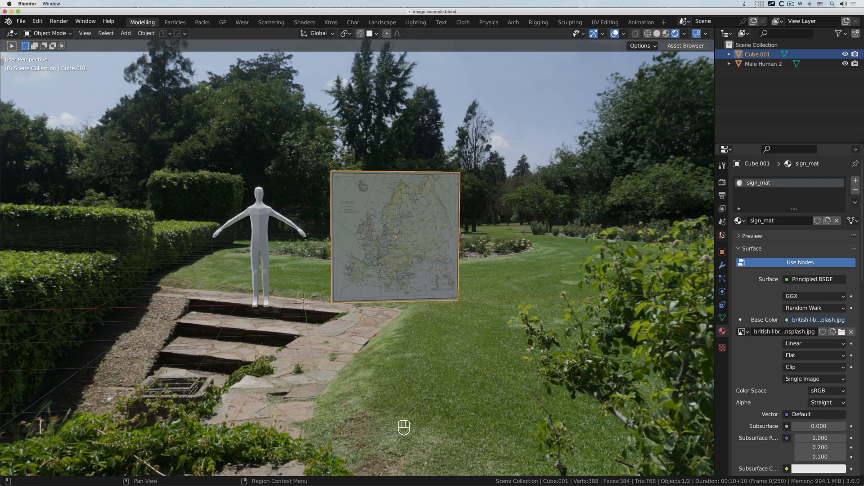
Examine the HDRI Wizard World's surface settings and its world shader nodes, and return to the Modelling workspace
click(723, 235)
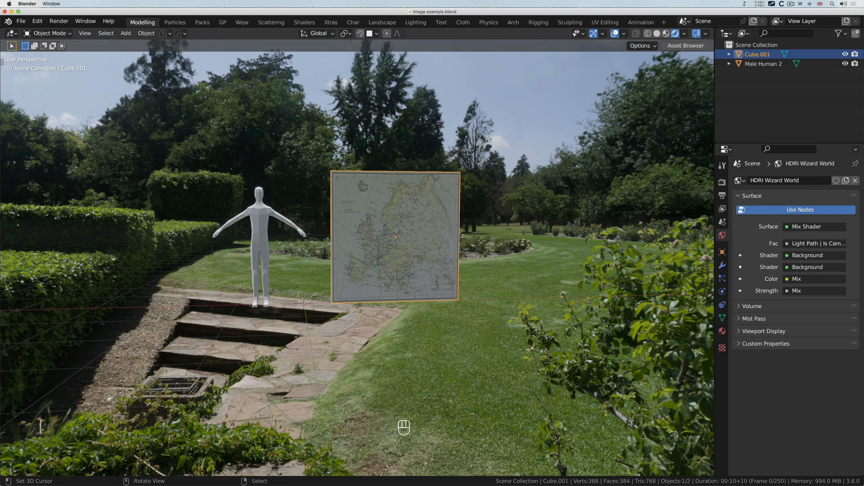
click(307, 24)
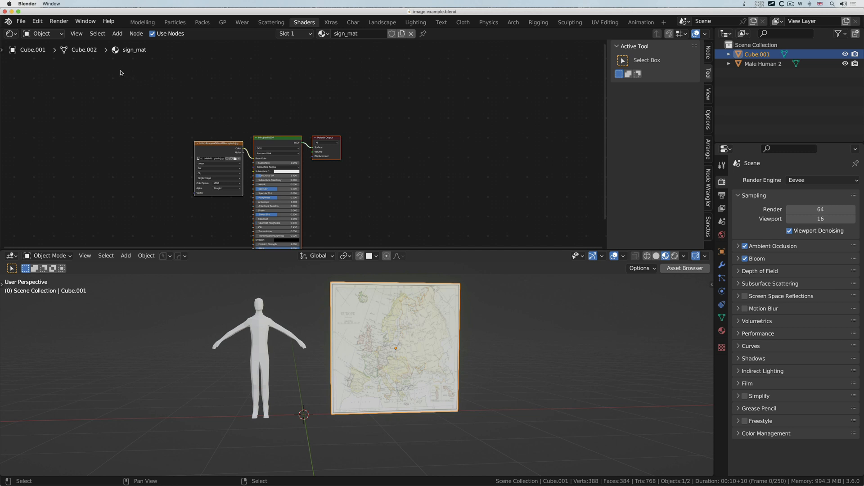
click(53, 35)
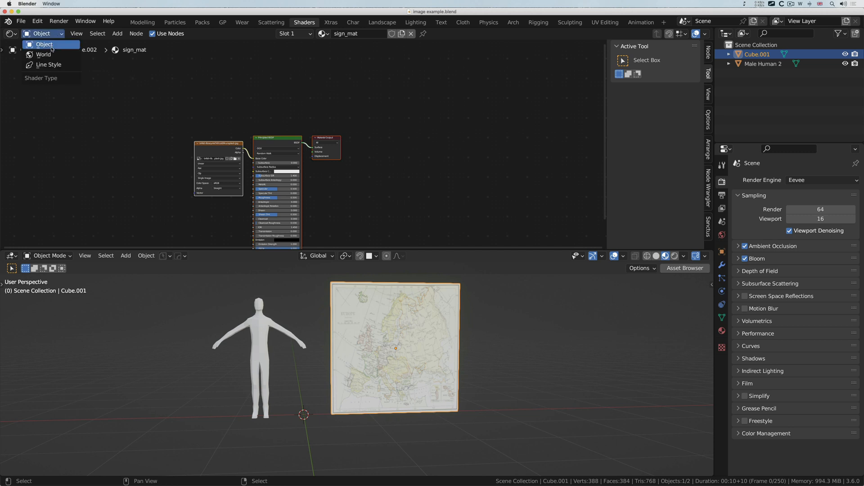
click(51, 54)
scroll(248, 129, up, 3)
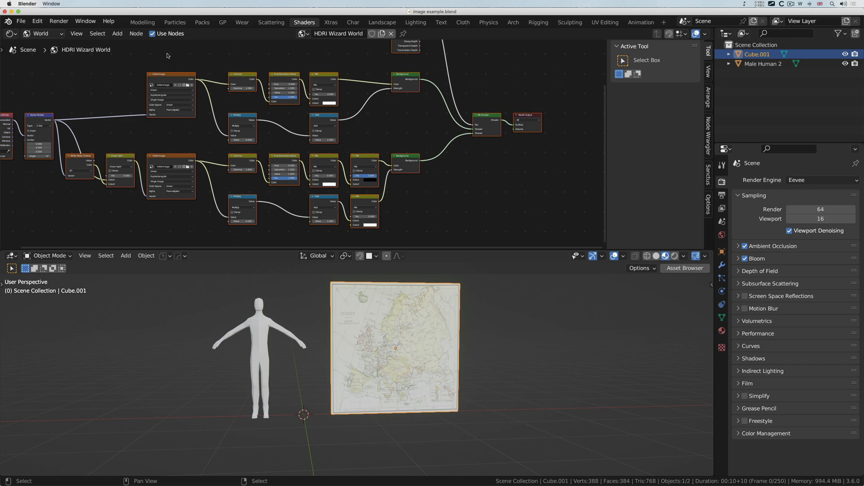
click(147, 25)
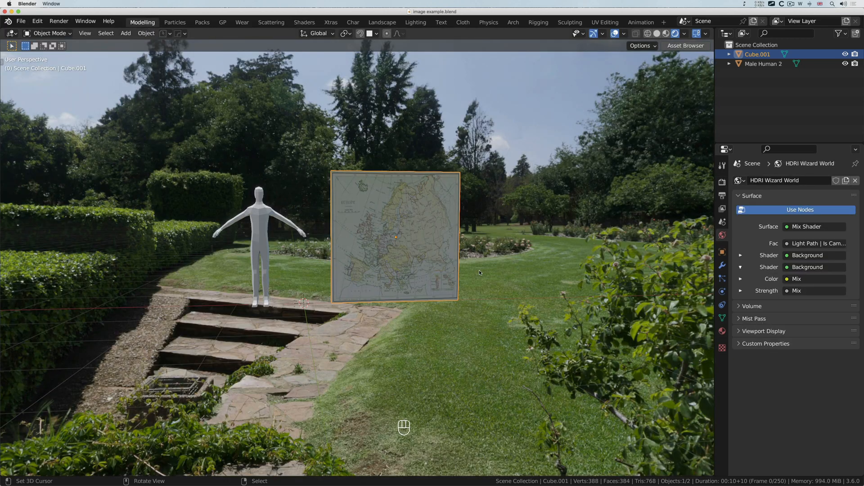
Add a mesh plane at the 3D cursor under the figure and map sign, and scale it by 20 as the ground
middle_drag(546, 261, 513, 252)
ctrl+scroll(512, 252, up, 3)
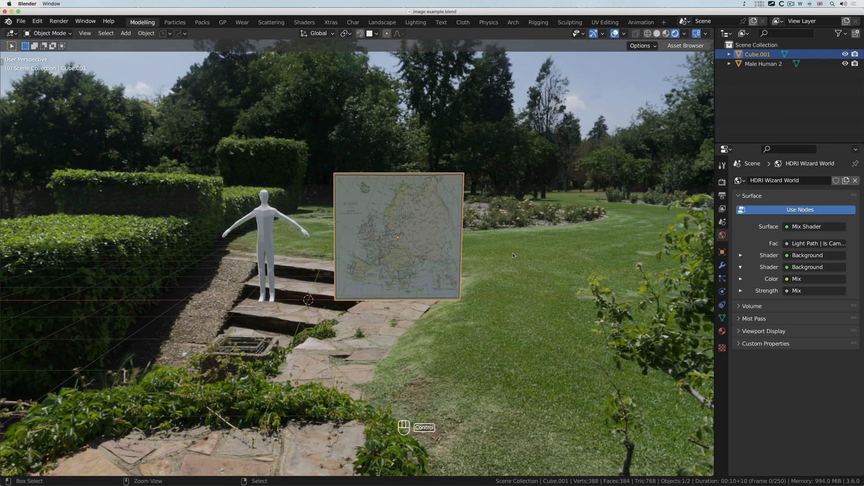
scroll(512, 252, right, 4)
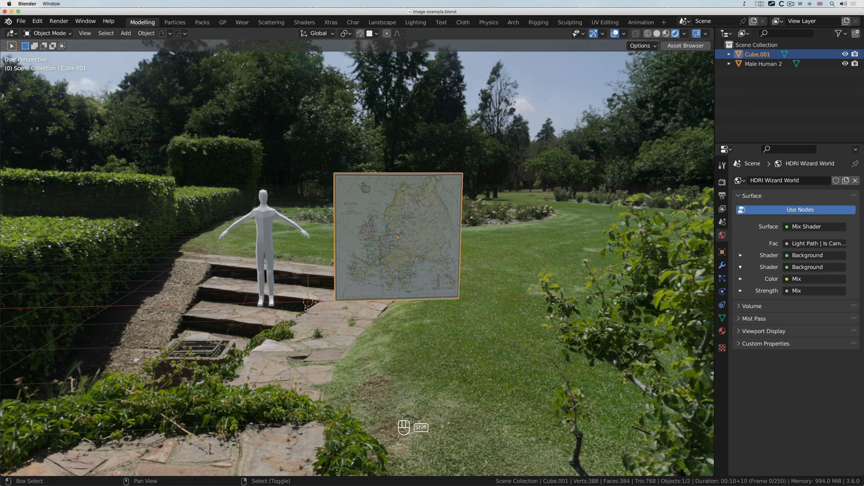
key(shift+a)
mouse_move(306, 287)
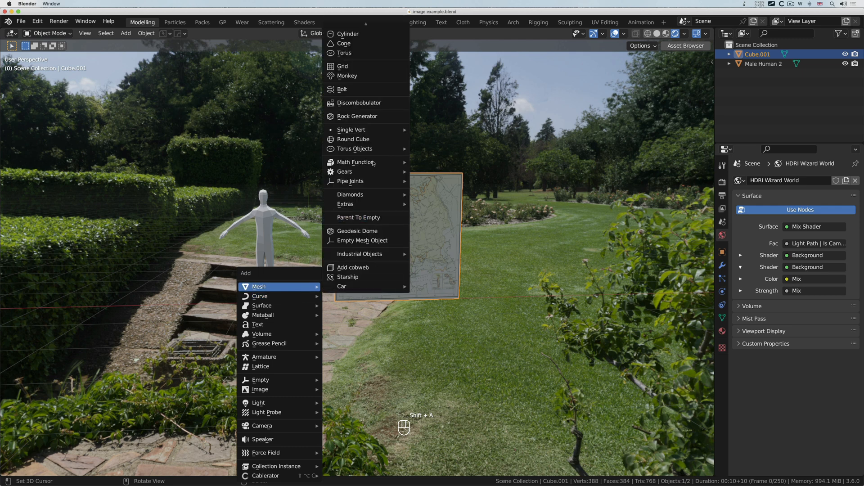
mouse_move(368, 24)
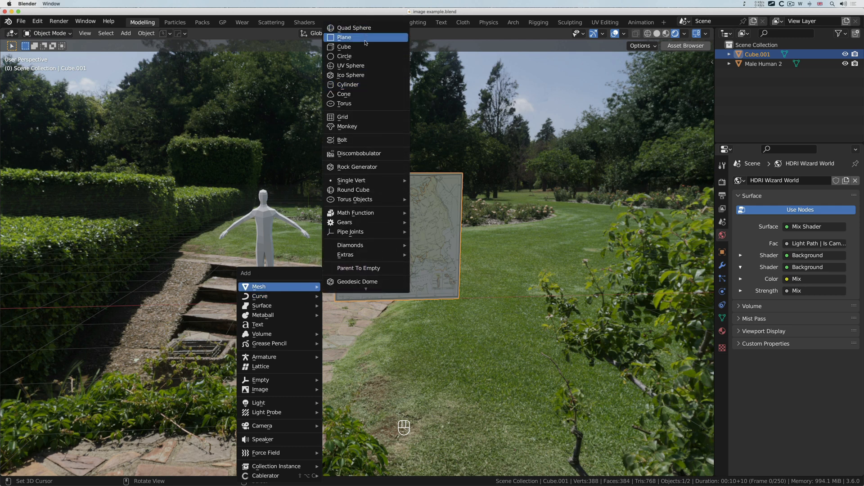
click(367, 37)
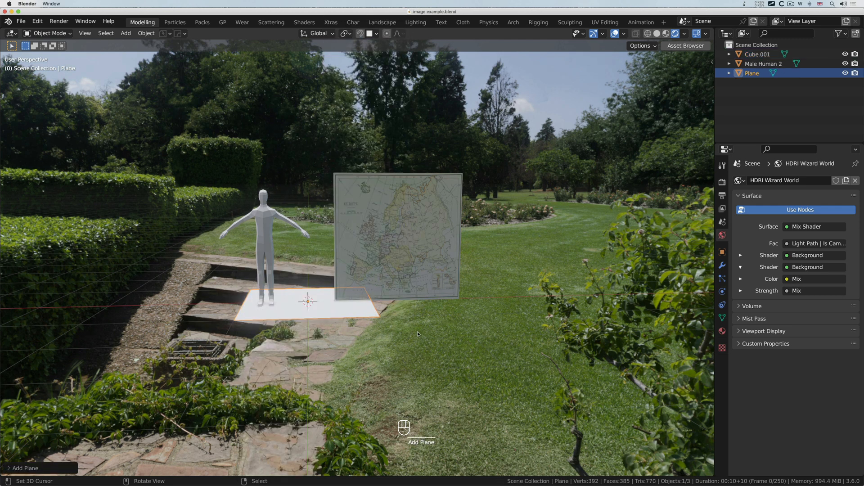
text(s20)
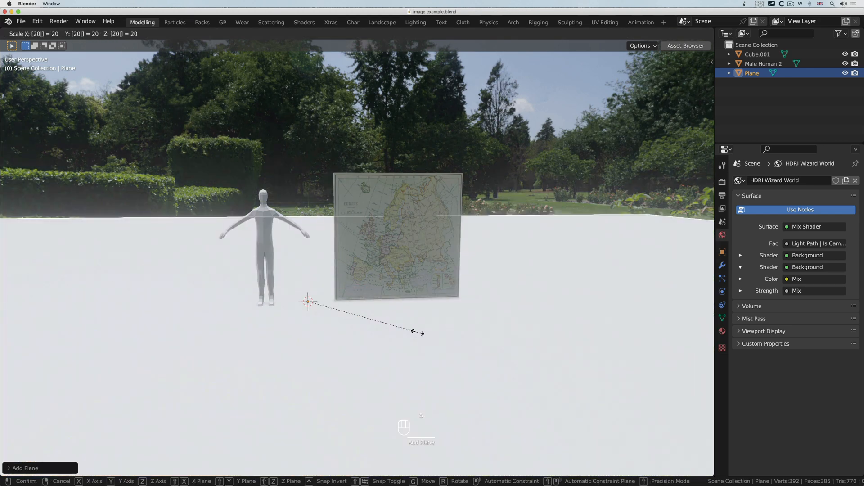
click(417, 333)
Give the ground plane a new material with a pale orange base colour, and save the blend file
ctrl+scroll(418, 334, down, 10)
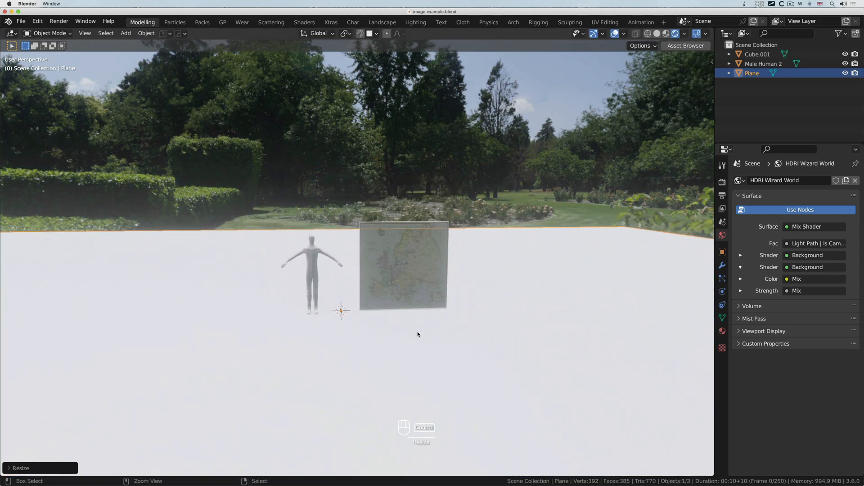
ctrl+scroll(417, 334, down, 2)
scroll(417, 334, down, 4)
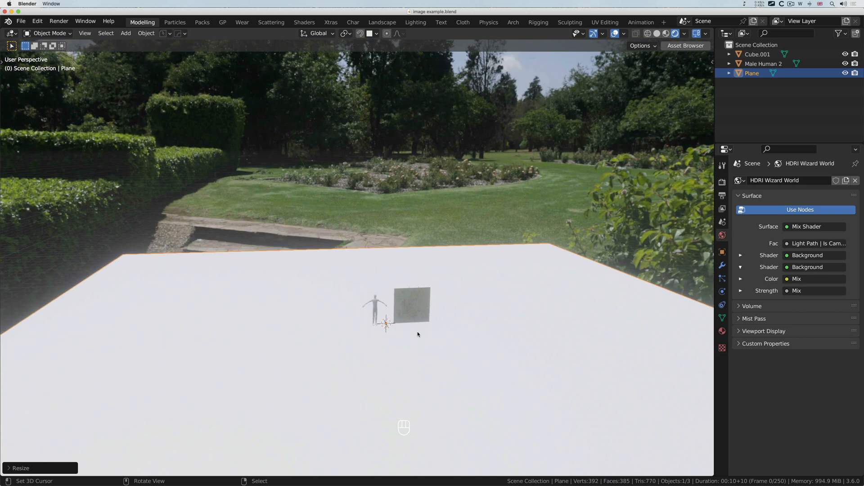
scroll(417, 334, up, 2)
ctrl+scroll(418, 334, up, 2)
ctrl+scroll(418, 333, up, 3)
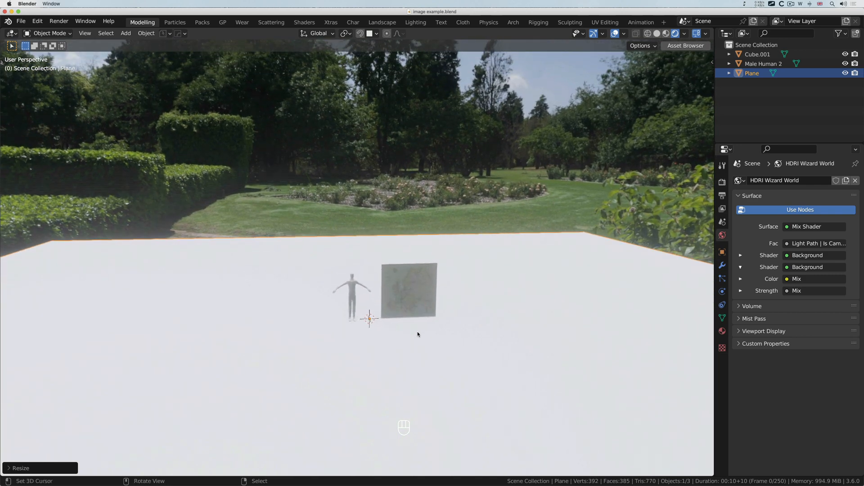
scroll(417, 333, up, 2)
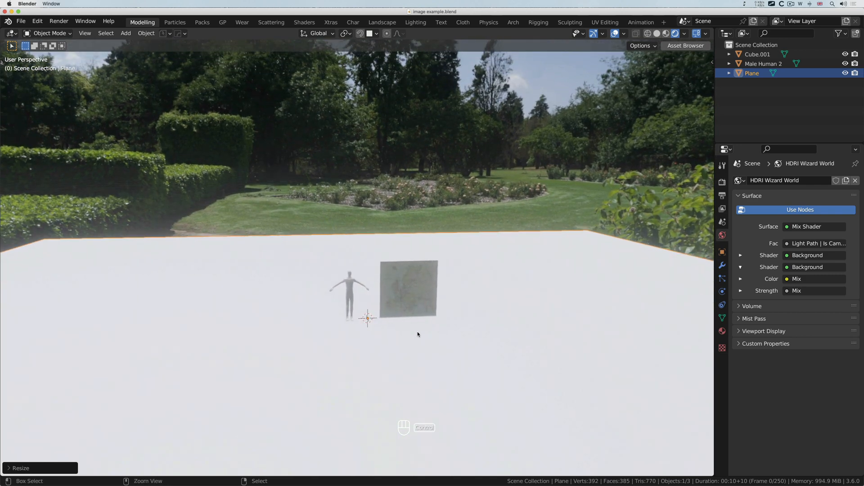
click(722, 331)
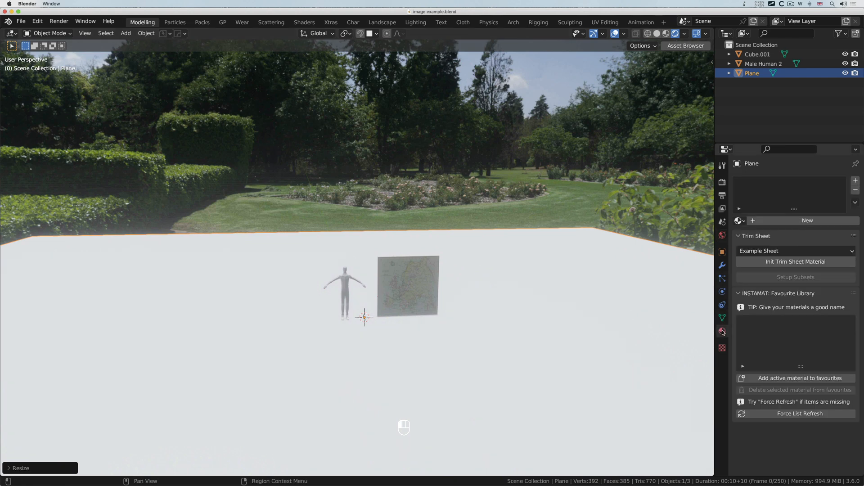
click(771, 224)
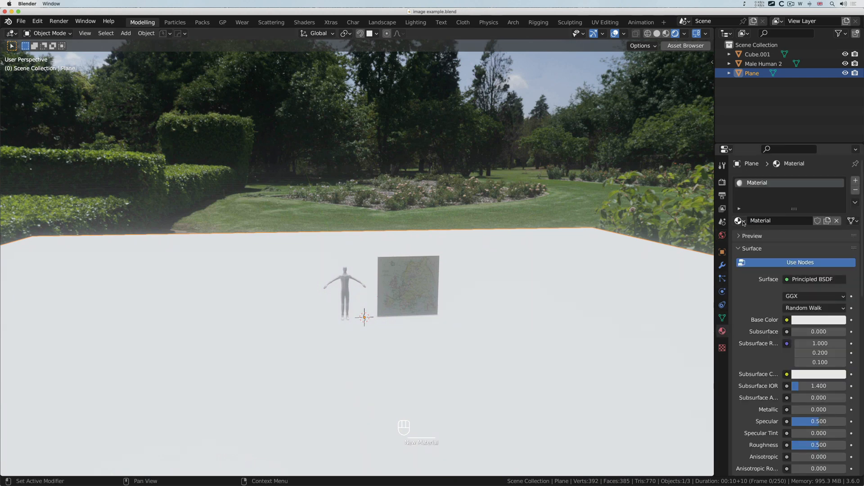
click(810, 321)
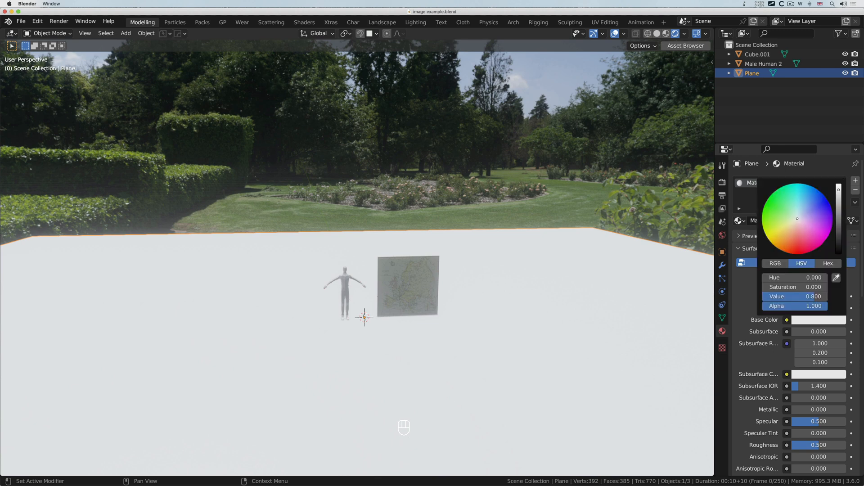
click(790, 233)
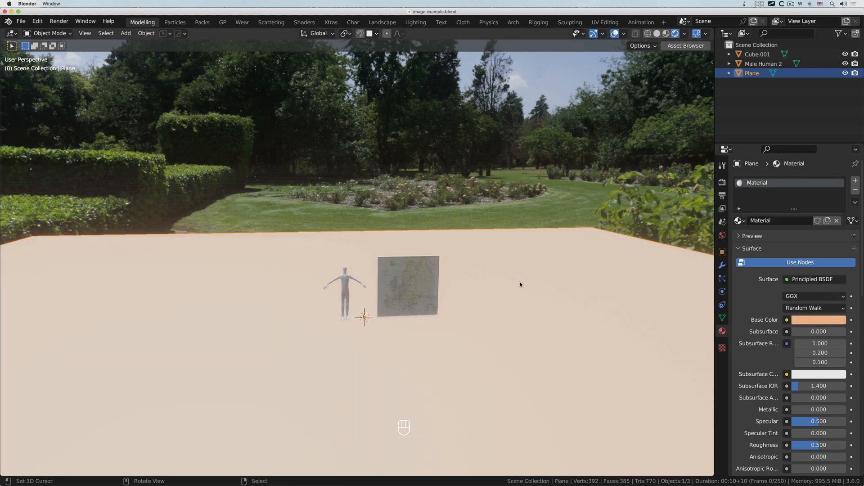
key(super+s)
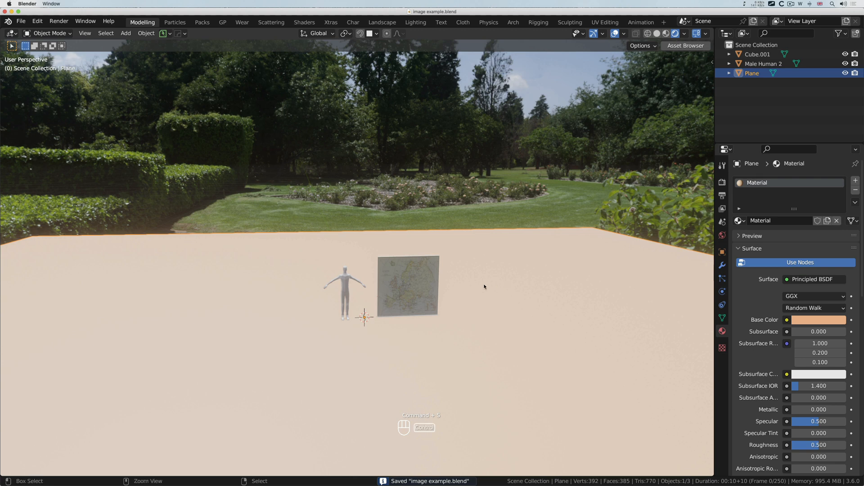
Deselect all objects and examine the map sign and figure on the ground plane from several low angles
ctrl+scroll(484, 287, up, 5)
shift+scroll(484, 287, left, 3)
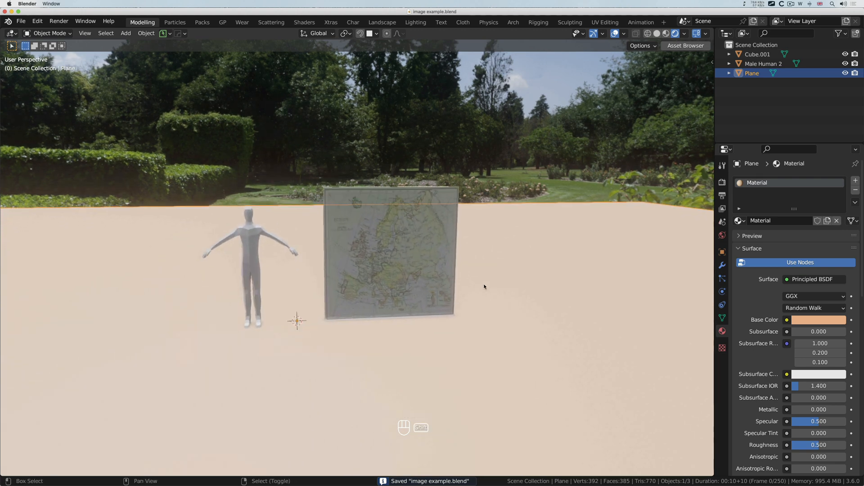
shift+scroll(484, 287, left, 3)
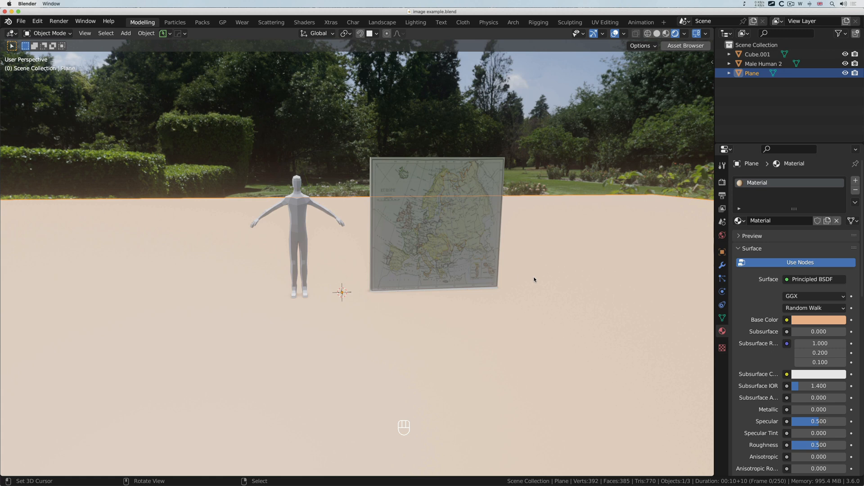
key(a)
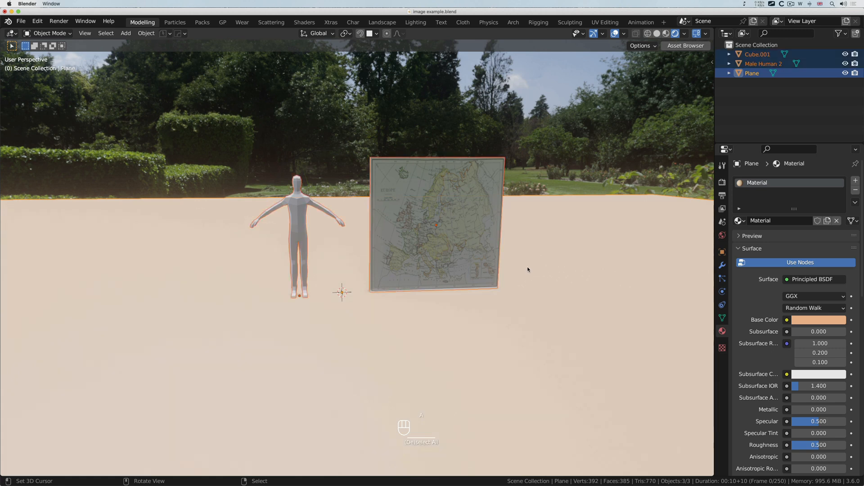
key(a)
scroll(536, 272, up, 5)
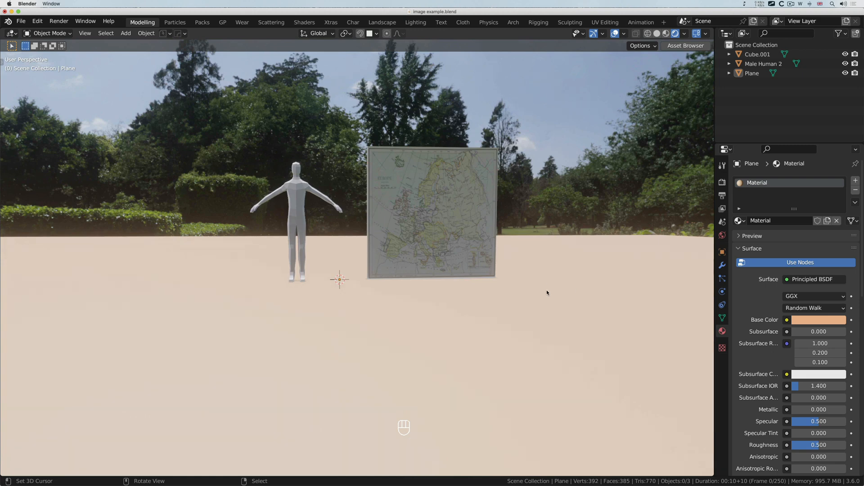
scroll(547, 292, left, 10)
scroll(547, 292, right, 5)
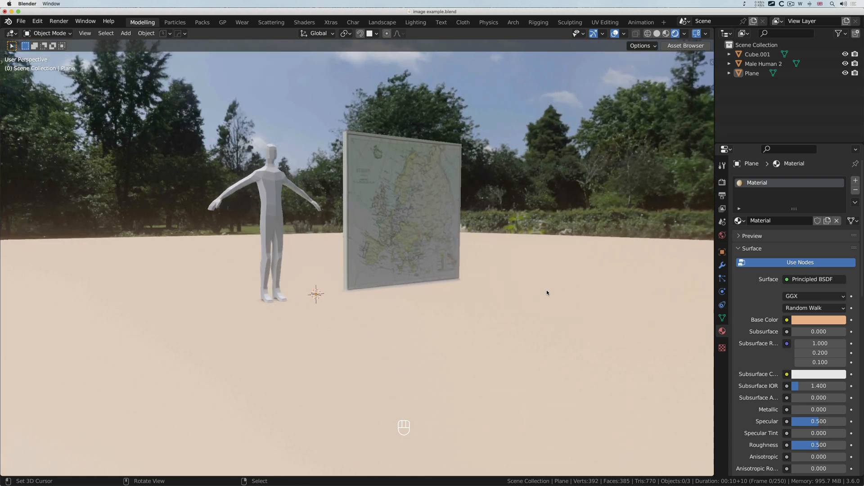
scroll(547, 293, right, 10)
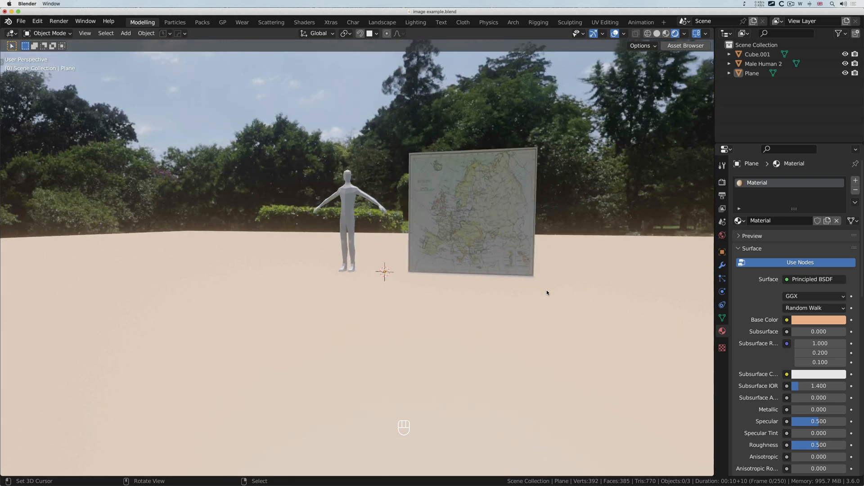